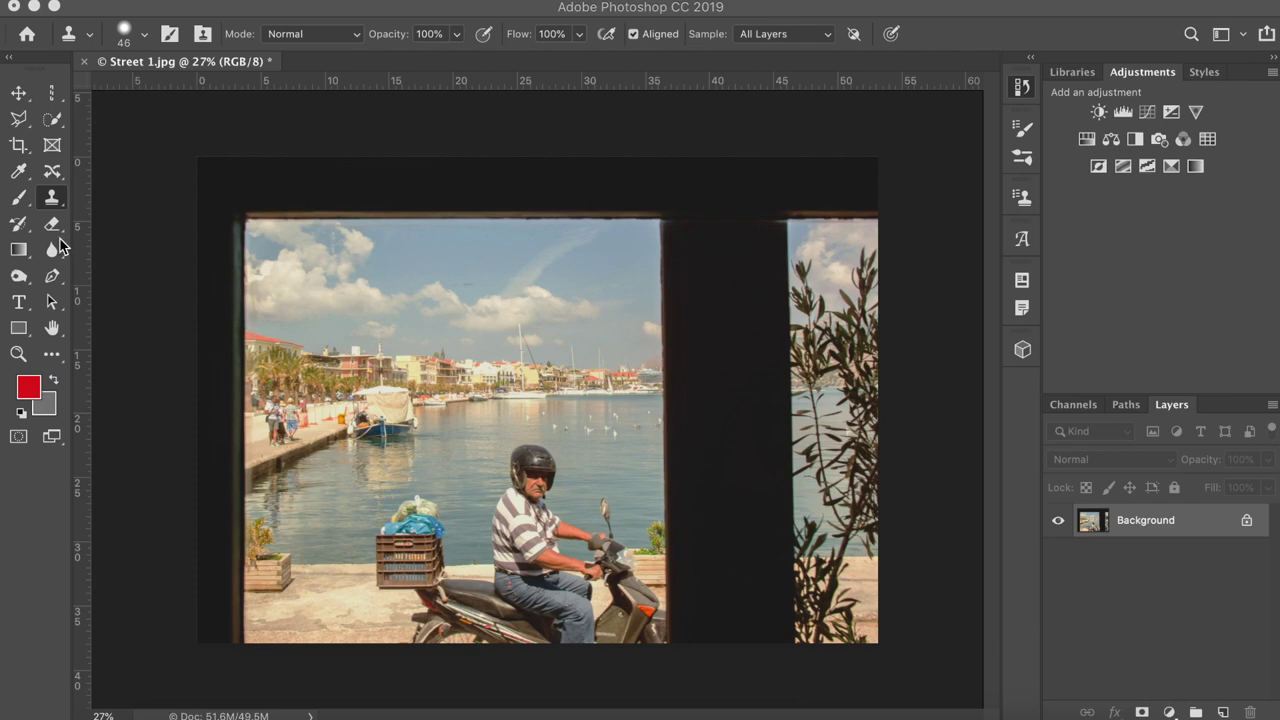
Step: Choose the Clone Stamp tool and collapse the expanded document history
left_click(57, 197)
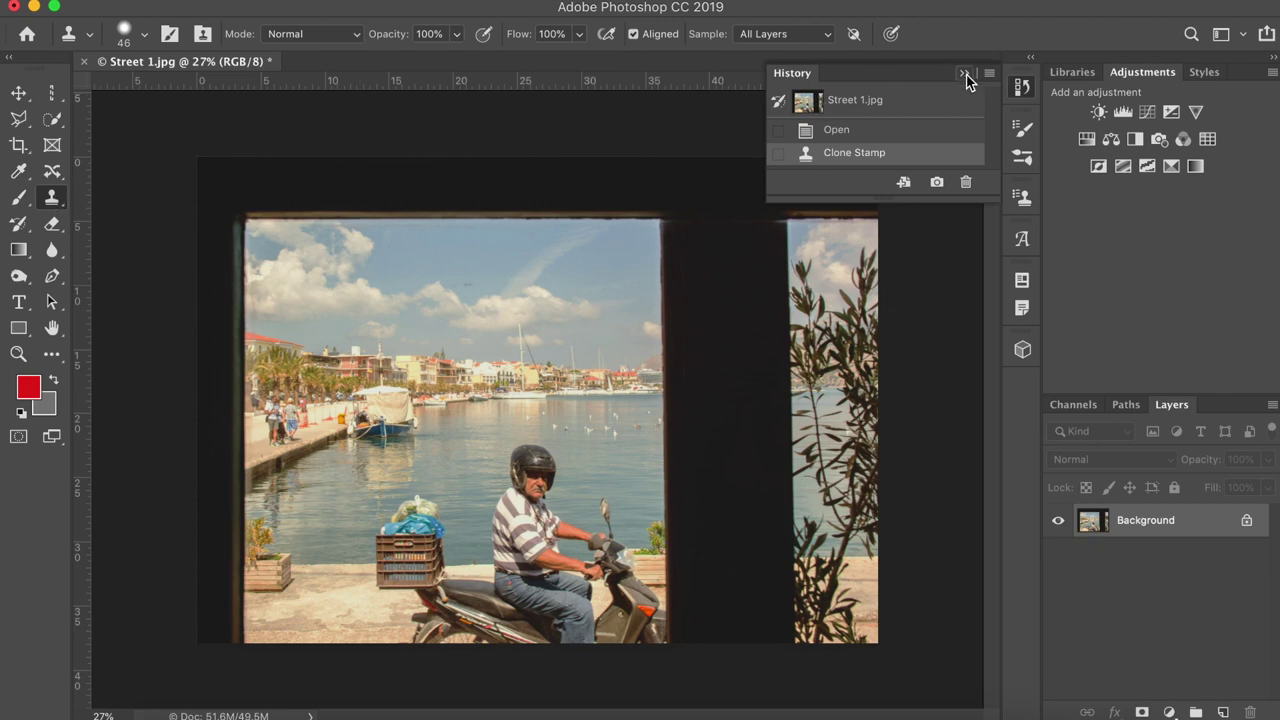
left_click(966, 74)
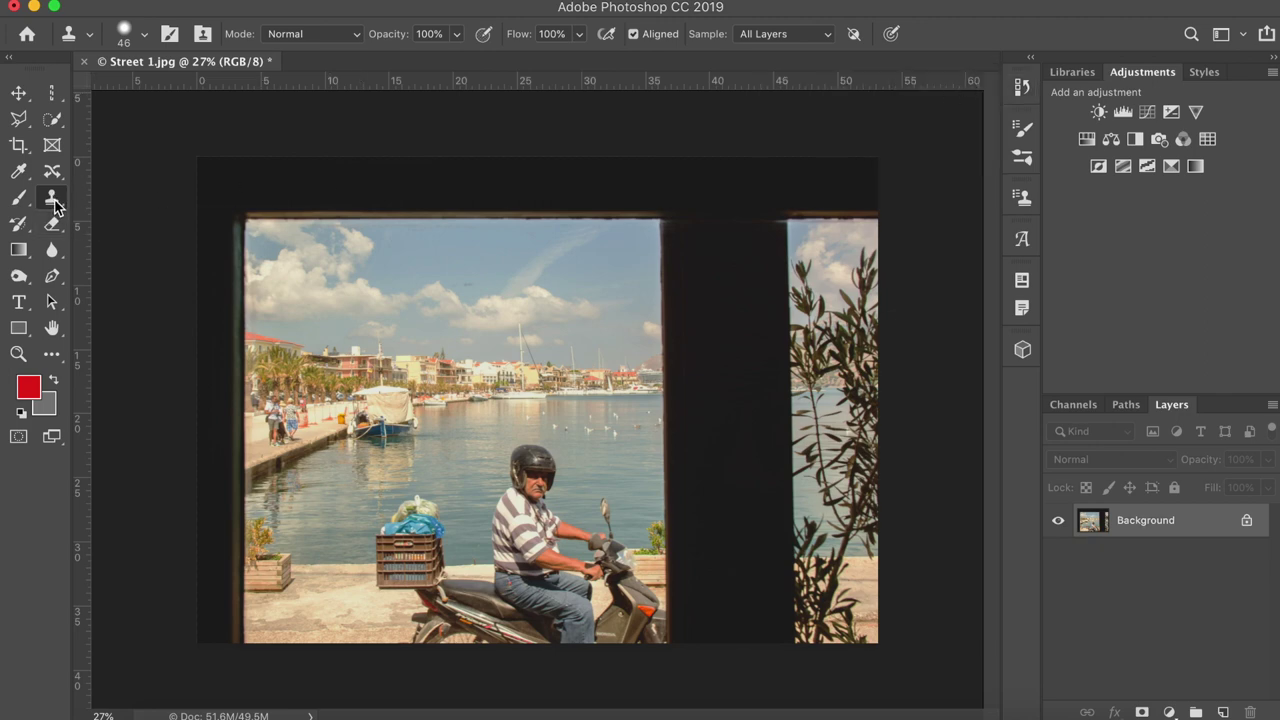
left_click(53, 201)
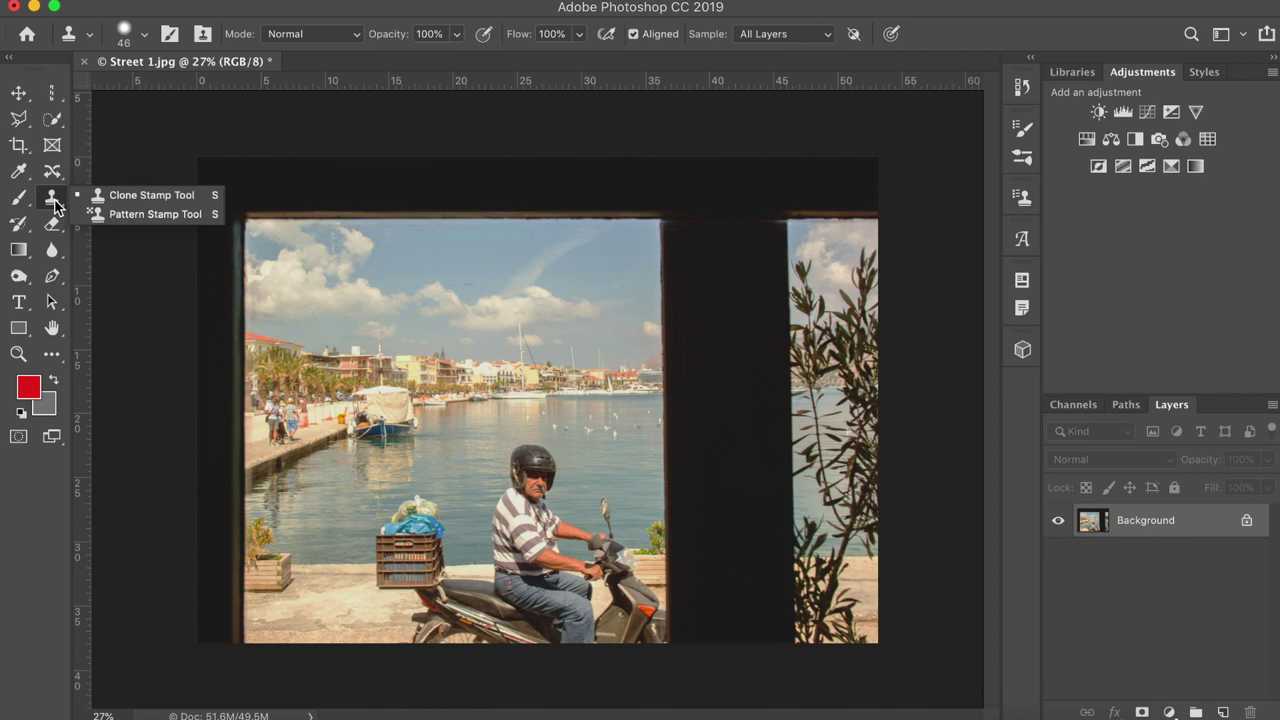
left_click(60, 204)
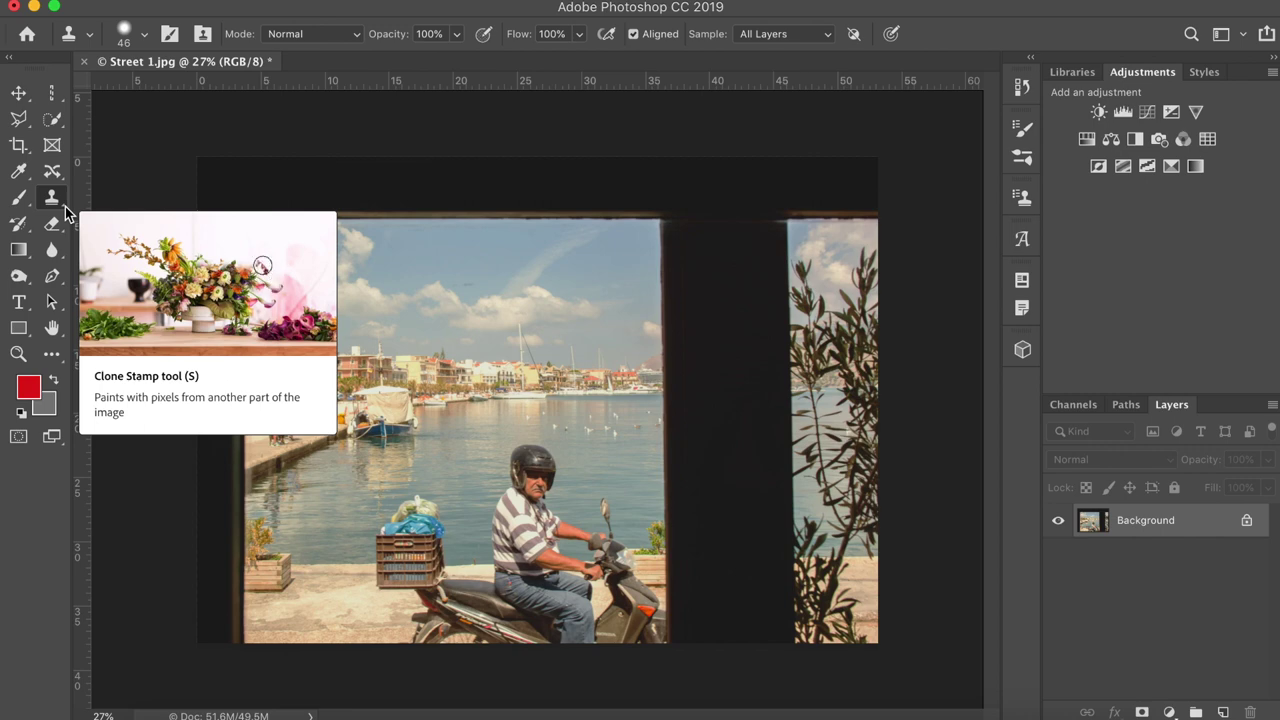
Step: Switch to the Quick Selection tool, set it to add to the selection and make its brush size 64 px
left_click(64, 129)
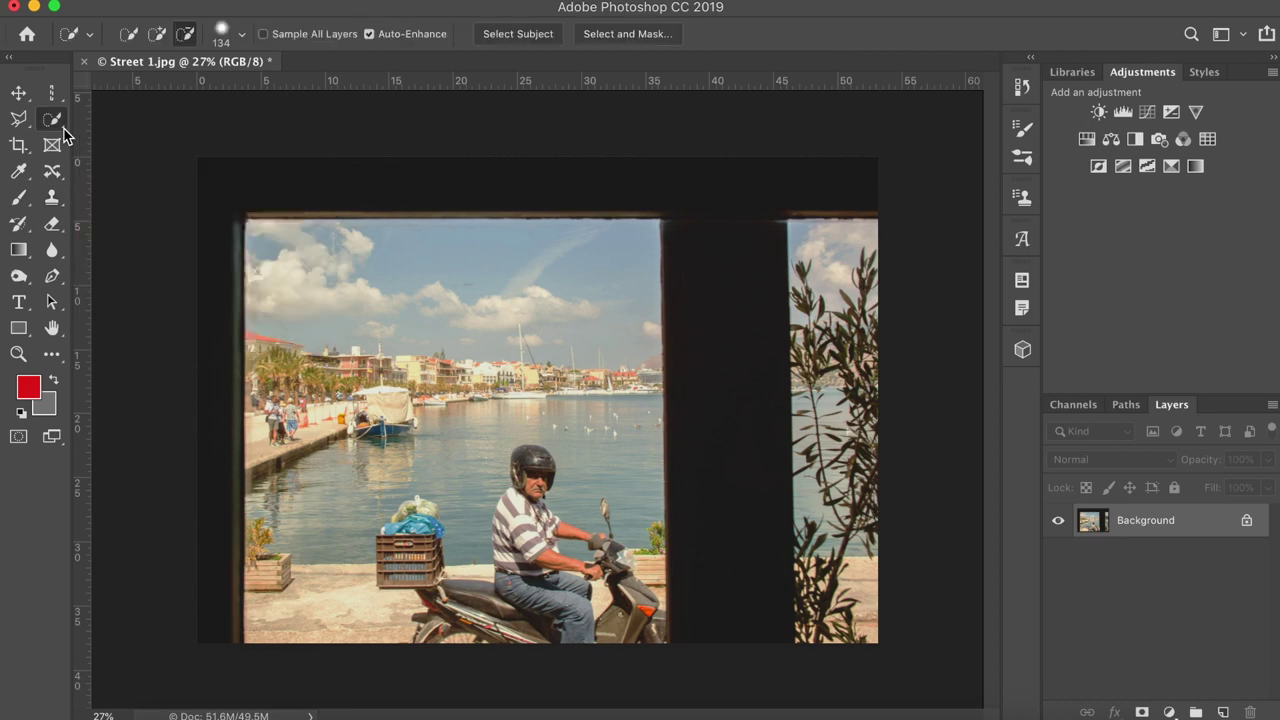
left_click(64, 129)
left_click(47, 119)
left_click(189, 35)
left_click(158, 35)
left_click(241, 34)
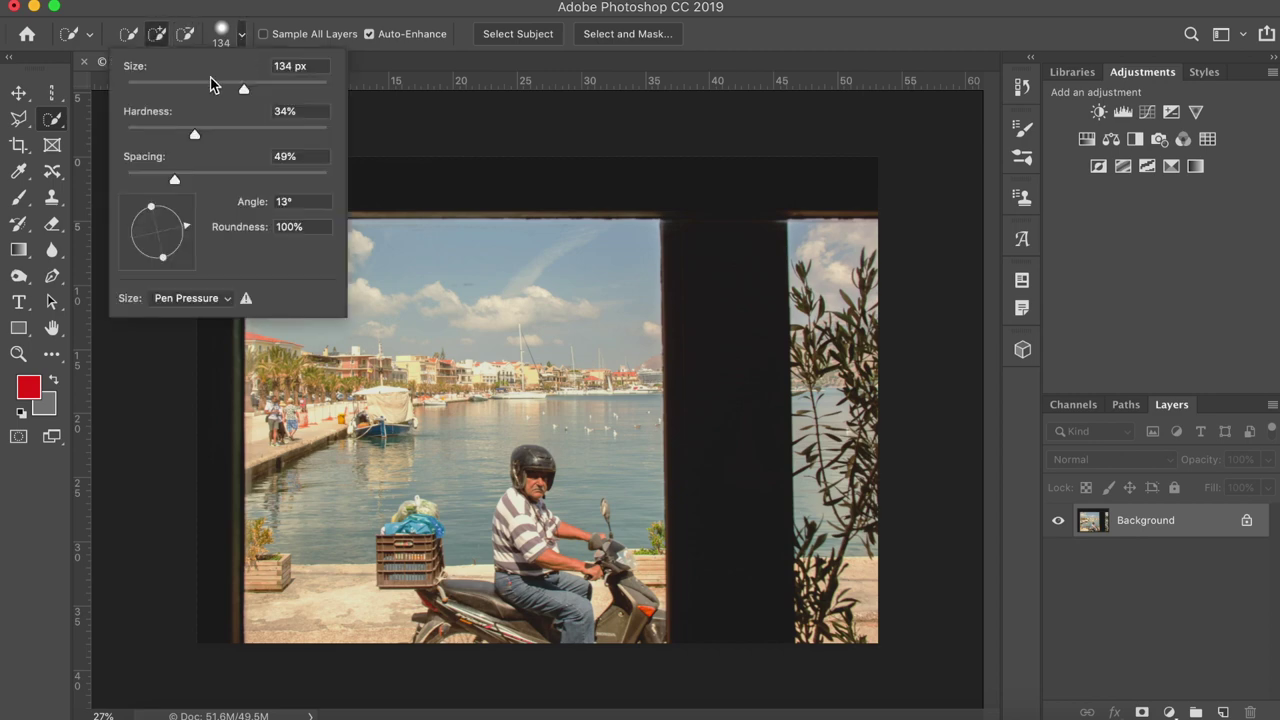
left_click(210, 85)
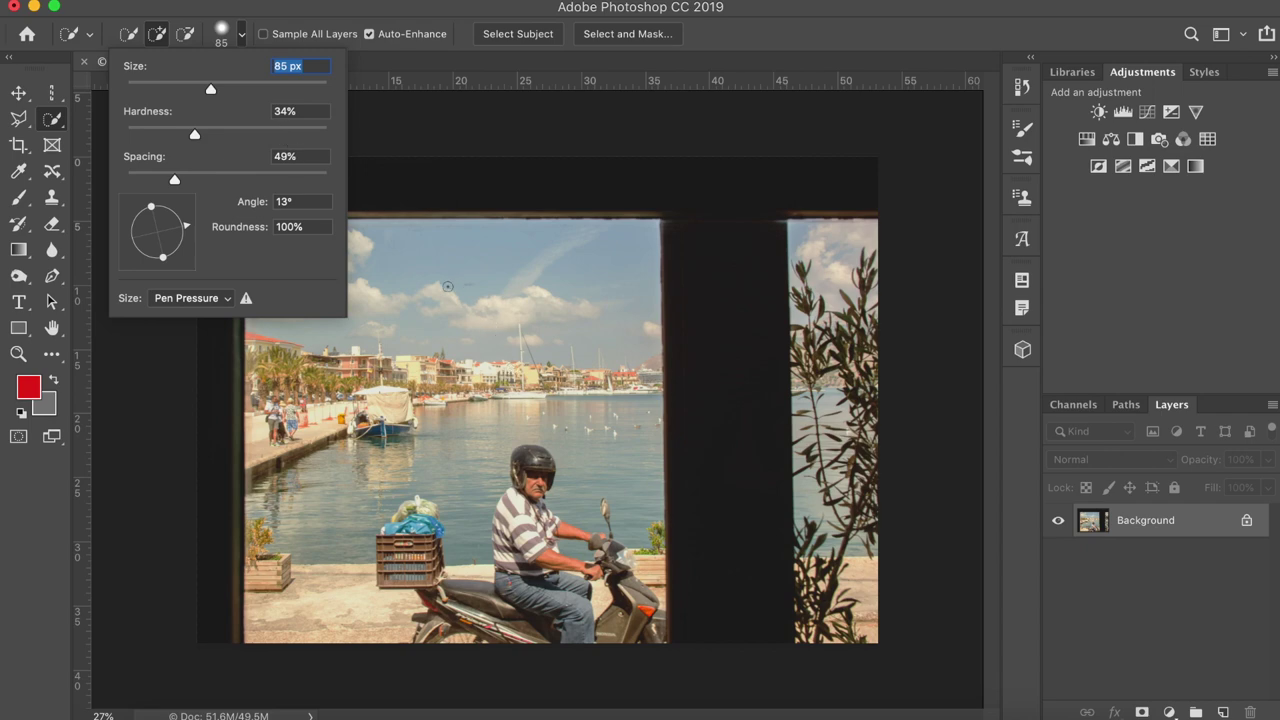
left_click_drag(210, 89, 191, 90)
left_click(417, 134)
Step: Switch to the Clone Stamp tool and set its brush size to 348 px
left_click(52, 198)
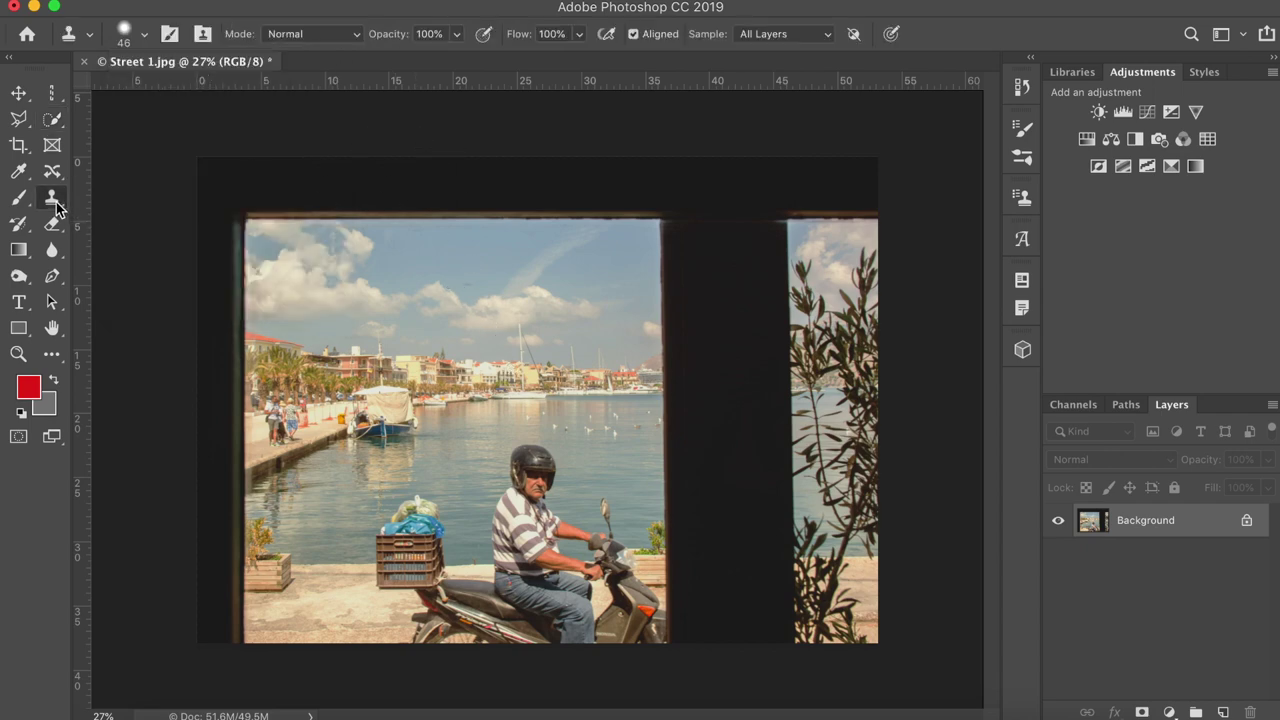
left_click(141, 40)
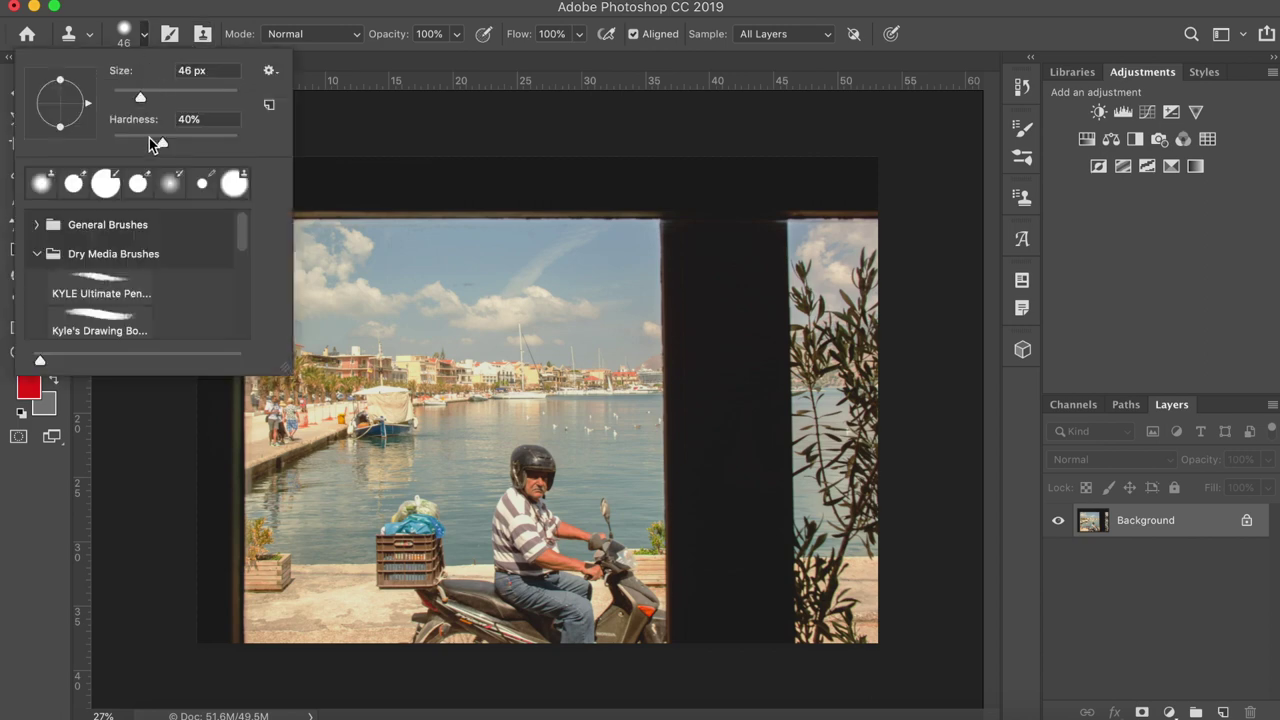
left_click(350, 119)
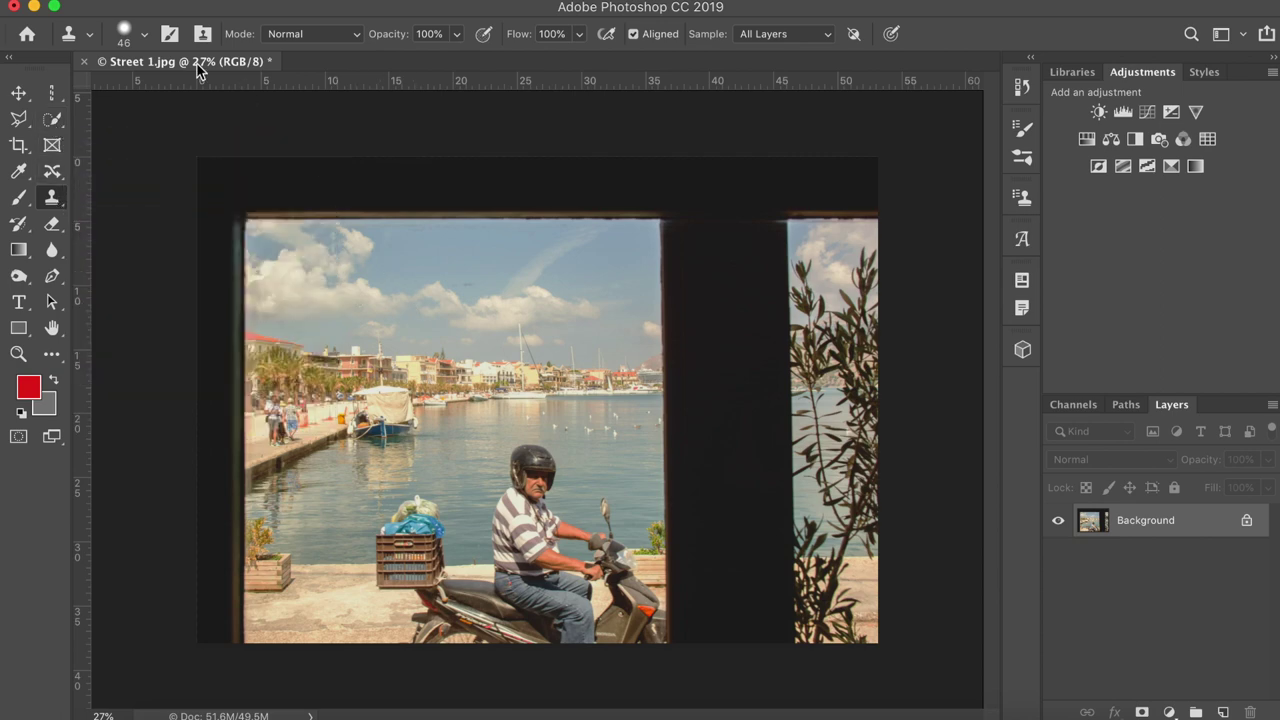
left_click(144, 34)
left_click_drag(140, 91, 186, 99)
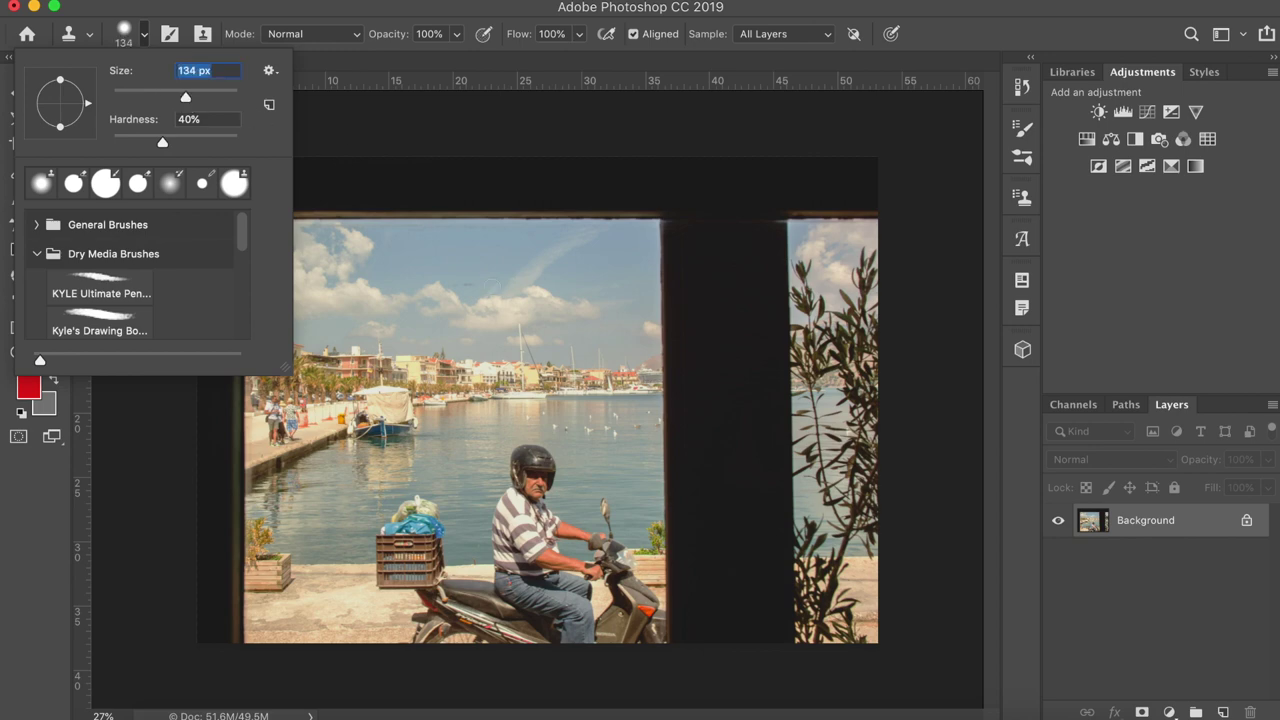
left_click(215, 92)
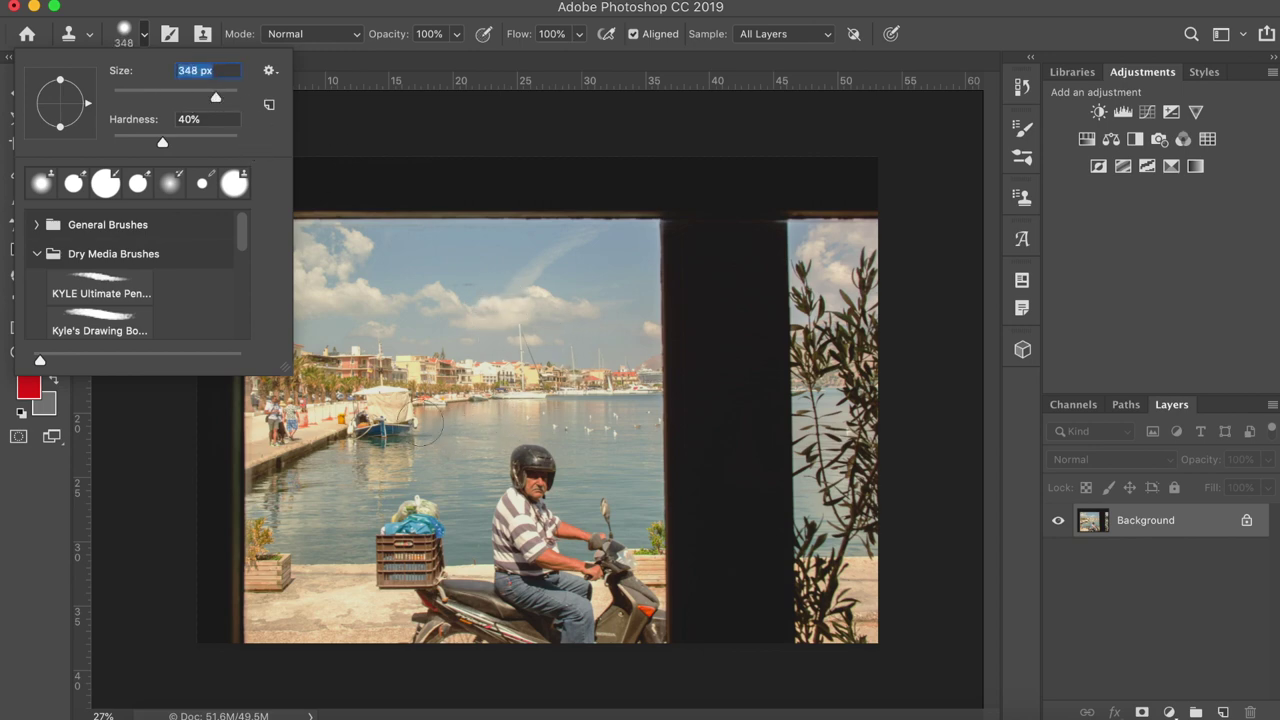
left_click(362, 137)
Step: Try cloning the moored boat and the quay onto the open water with the Clone Stamp, and undo the strokes
left_click(393, 408, "alt")
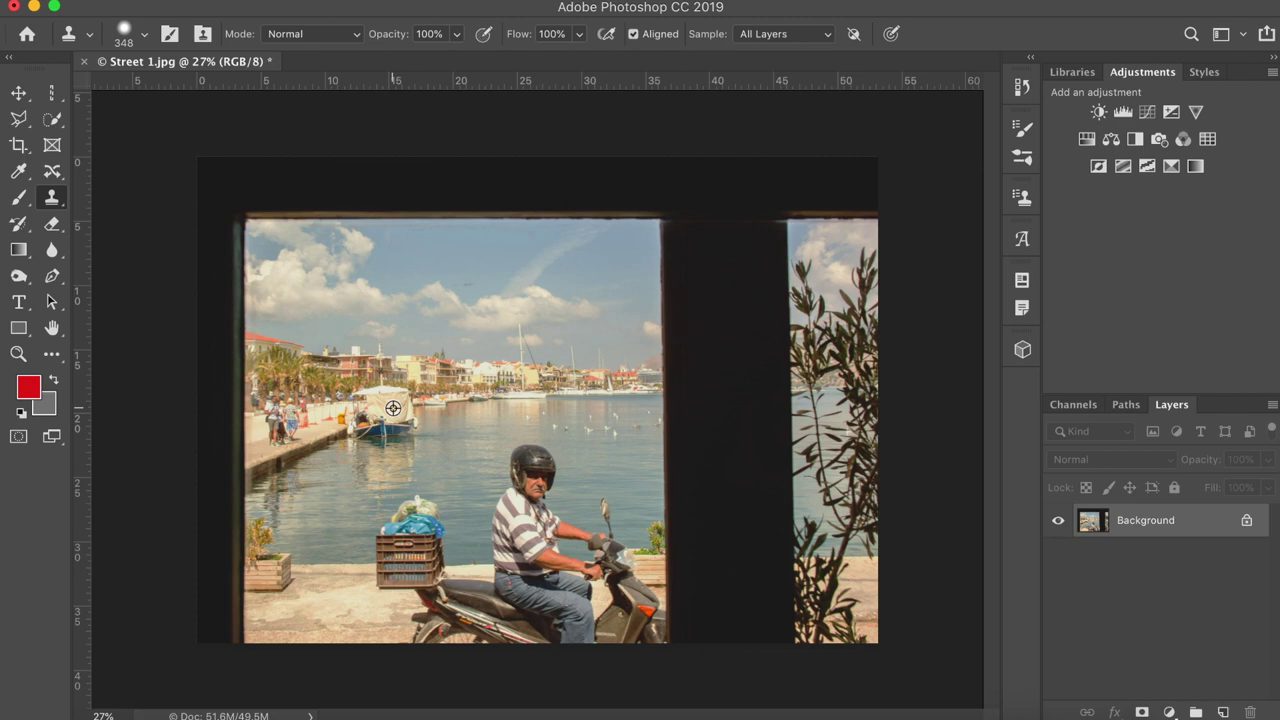
left_click(480, 425)
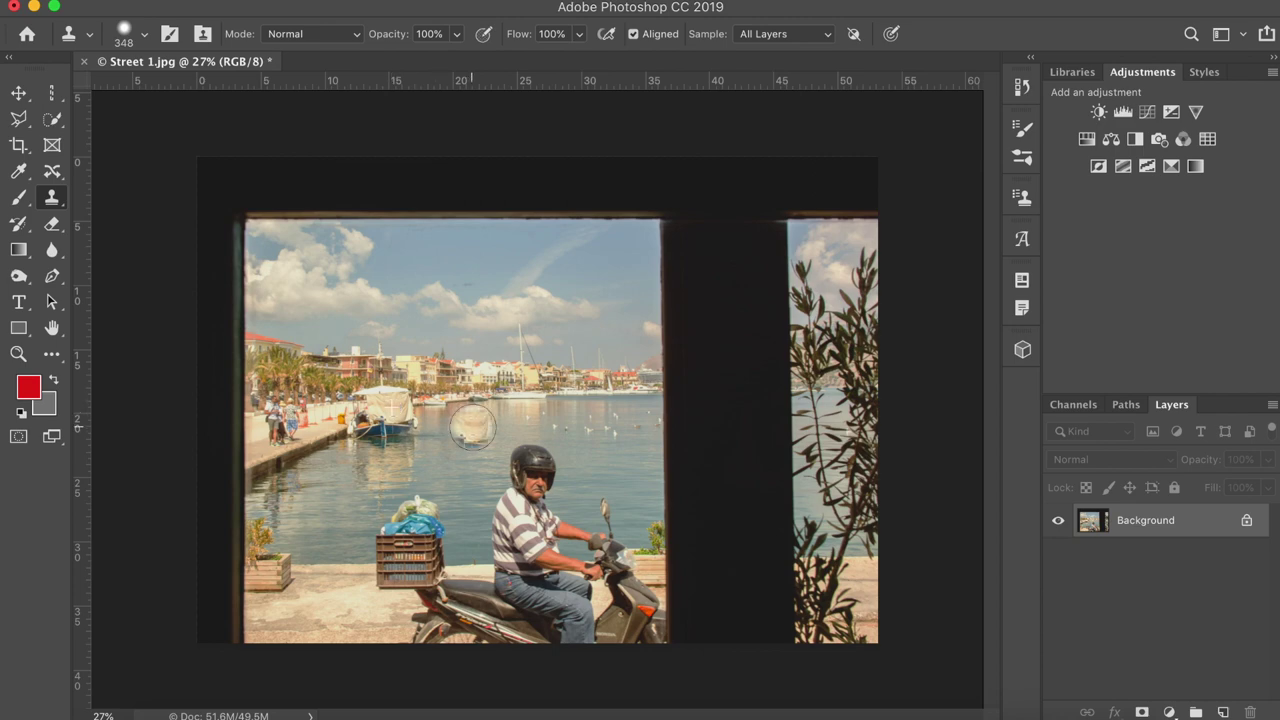
mouse_move(549, 431)
left_mouse_down()
mouse_move(414, 418)
mouse_move(348, 450)
left_mouse_up()
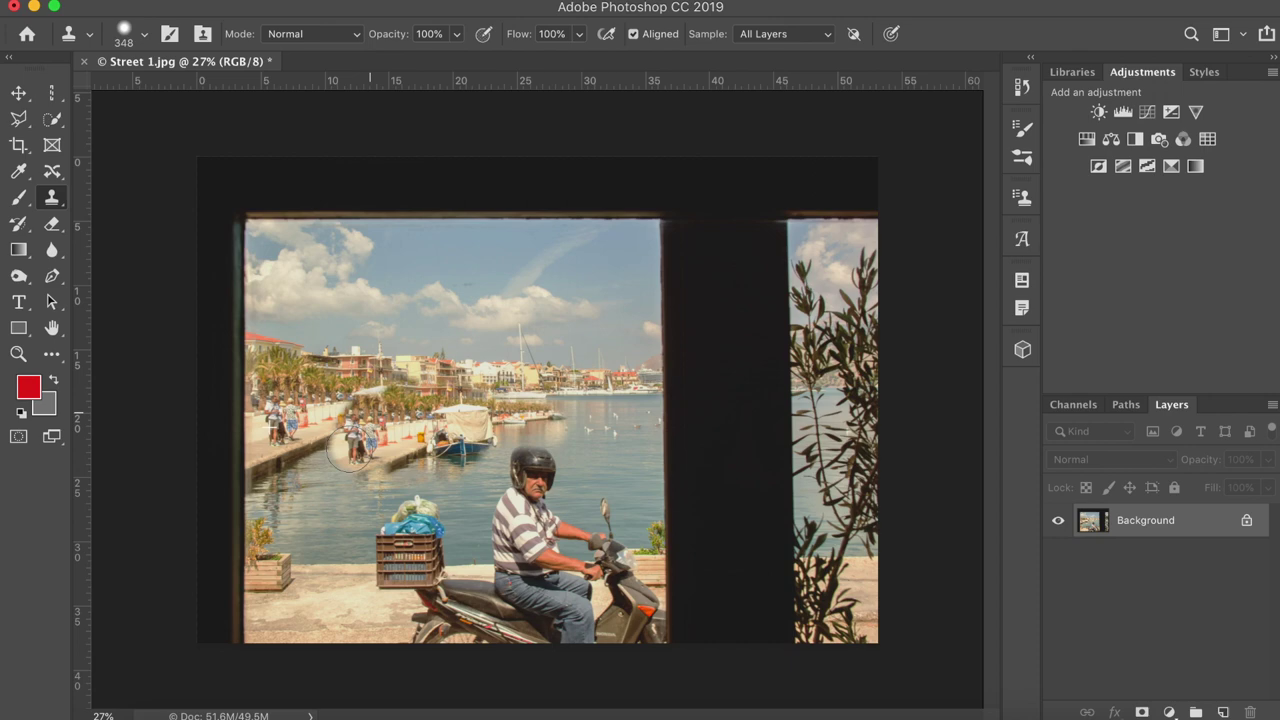
left_click(318, 522)
key("super+z")
left_click(240, 0)
left_click(240, 10)
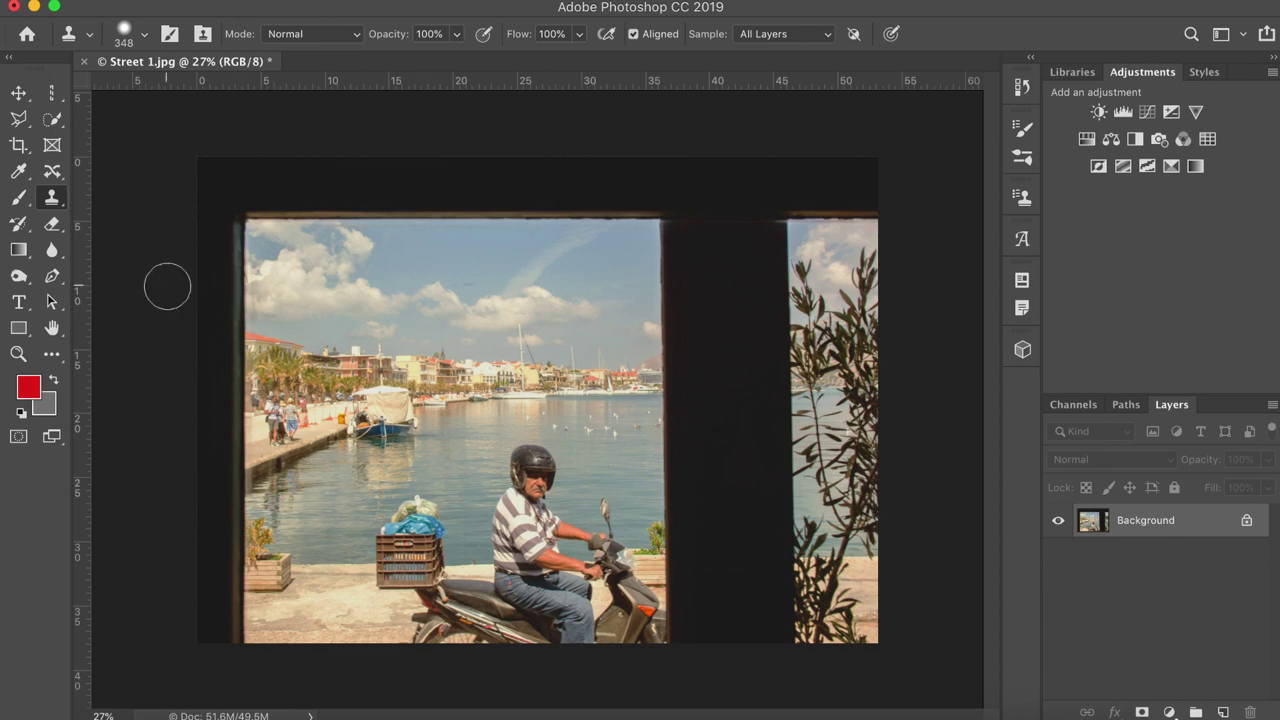
Step: Set the Clone Stamp brush size to 60 px
left_click(144, 36)
left_click_drag(137, 90, 150, 97)
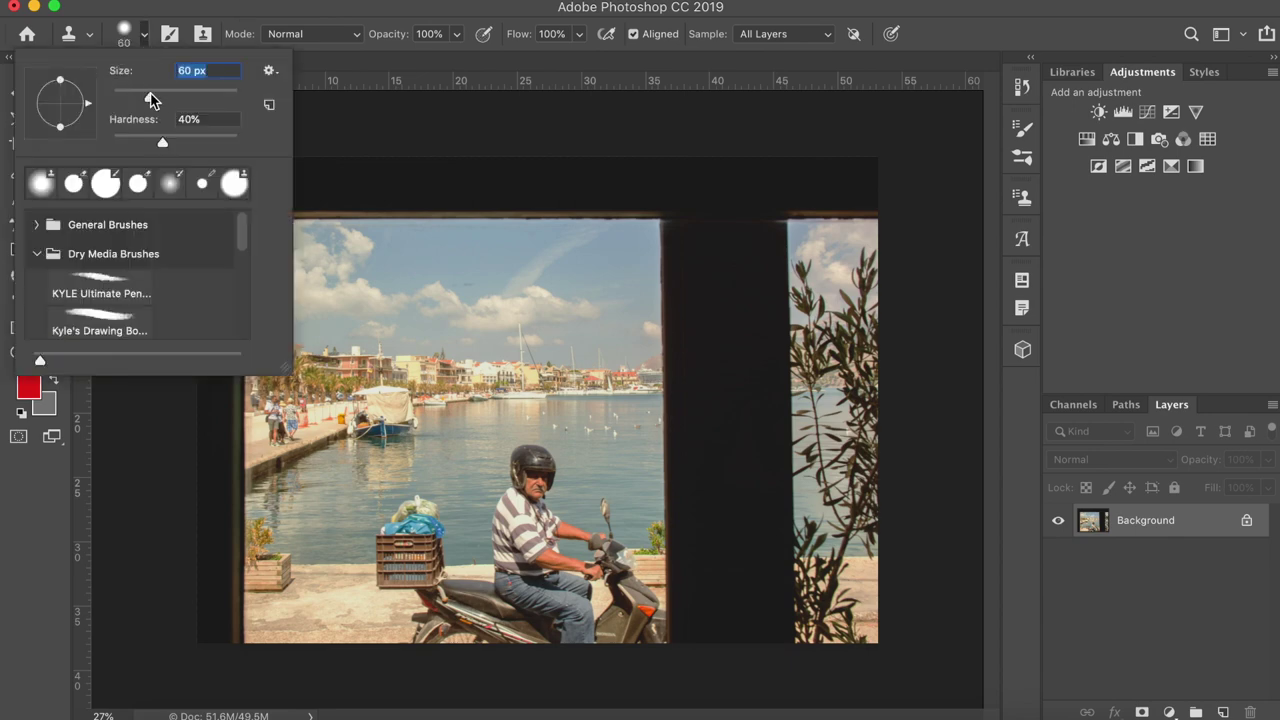
left_click(397, 146)
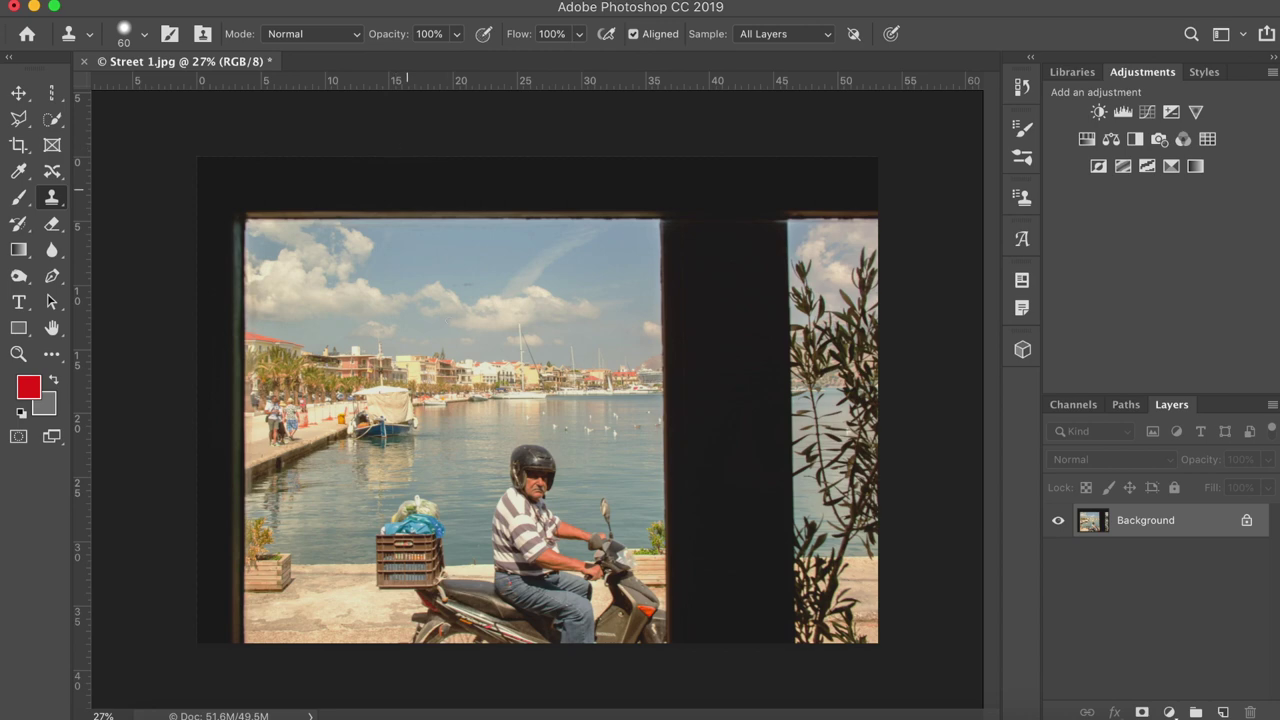
Step: Reduce the Clone Stamp brush size to 41 px for detailed work around the scooter rider
scroll(449, 320, "up", 5)
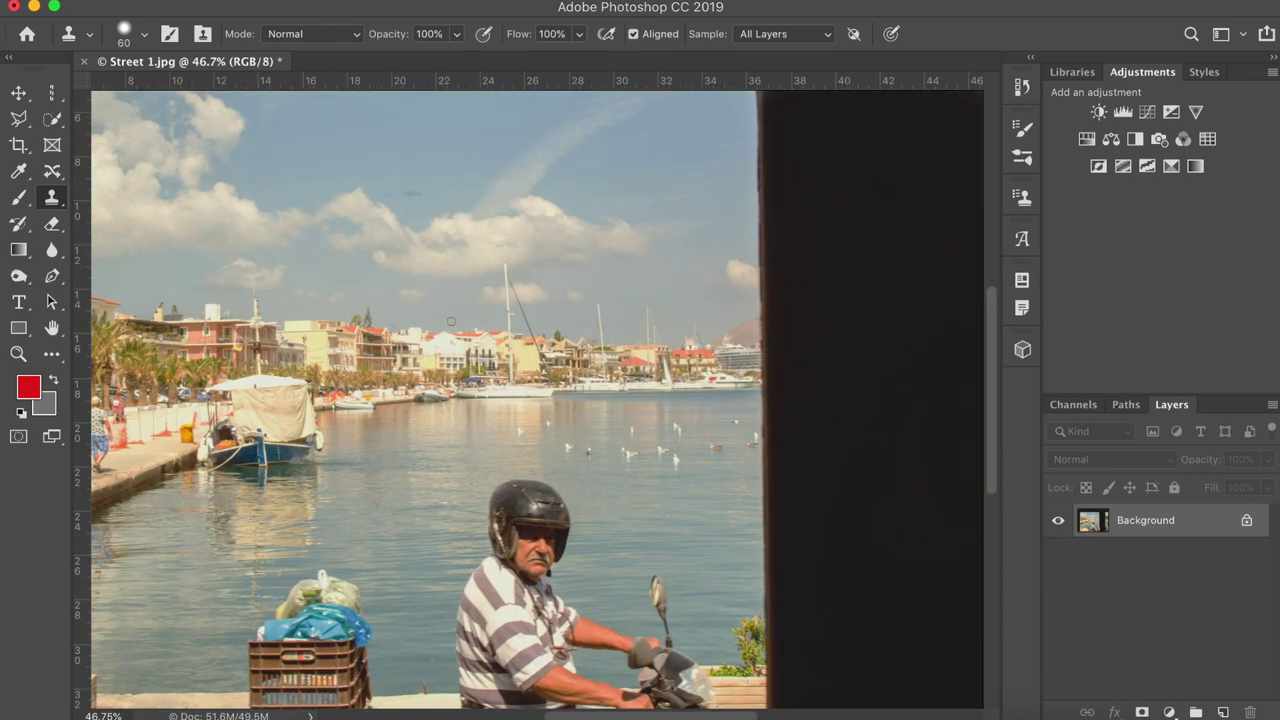
scroll(449, 320, "up", 2)
scroll(450, 320, "down", 5)
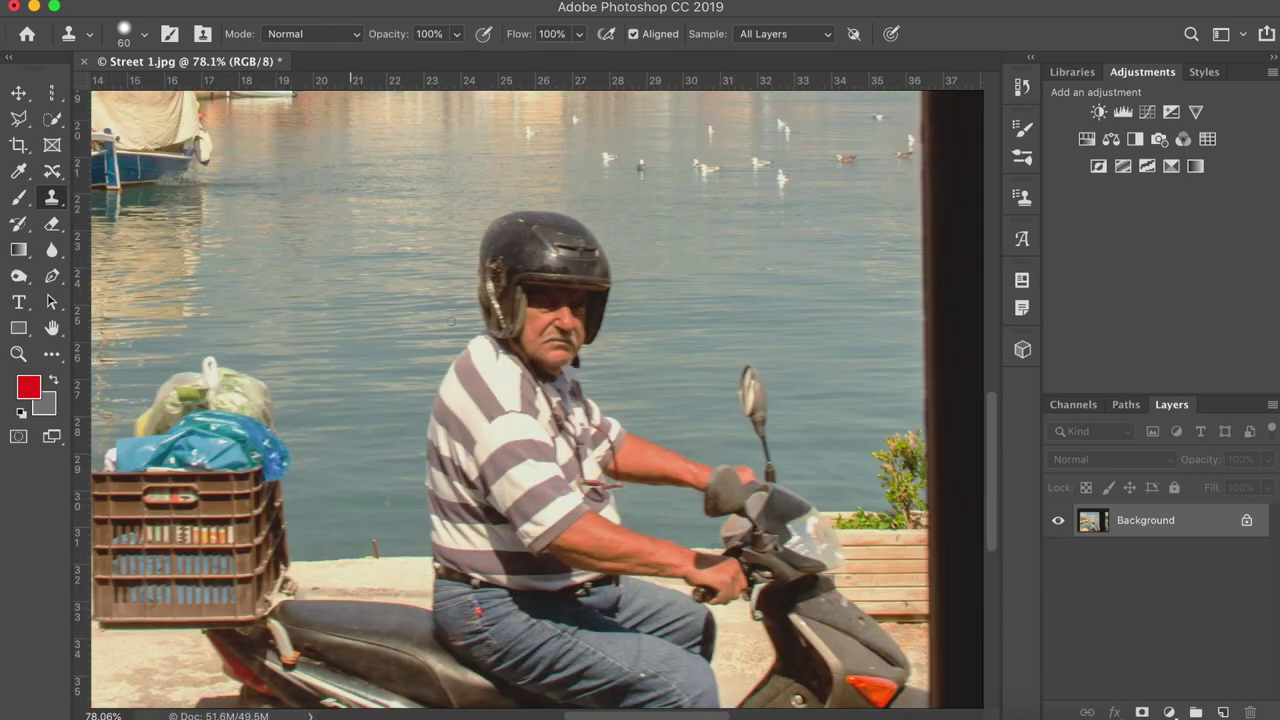
scroll(451, 320, "right", 2)
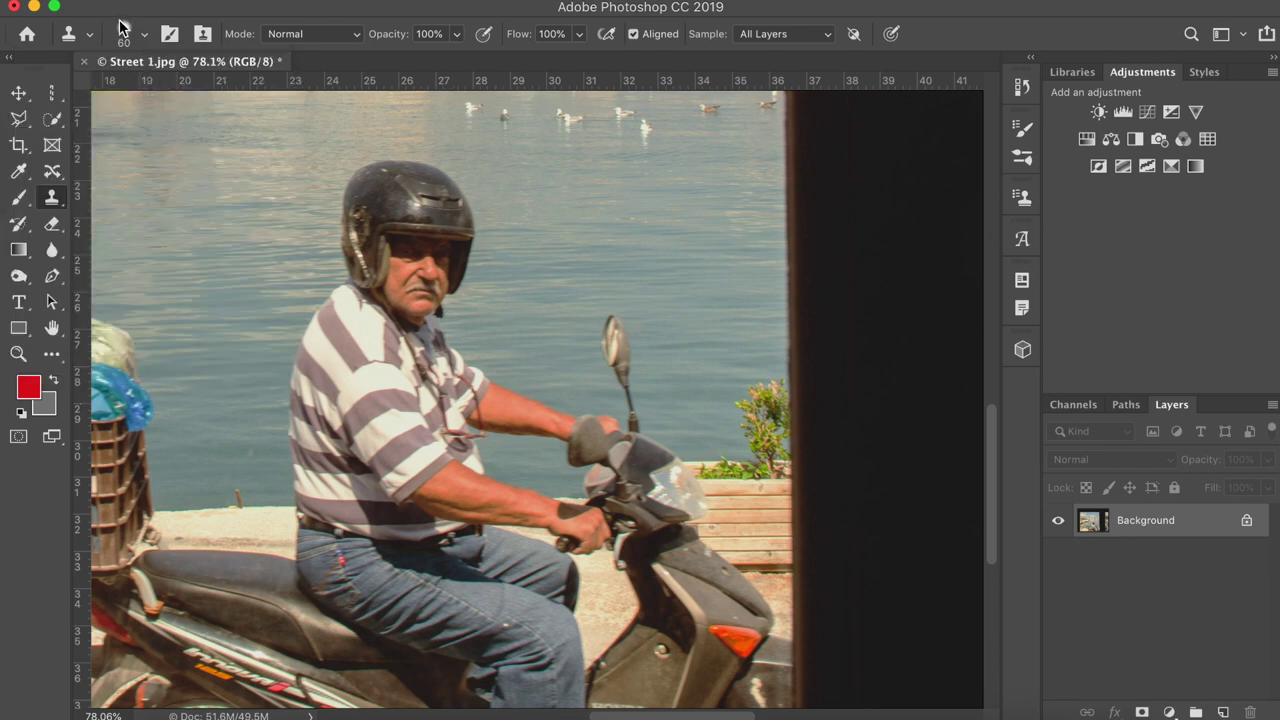
left_click(144, 38)
left_click_drag(146, 100, 137, 100)
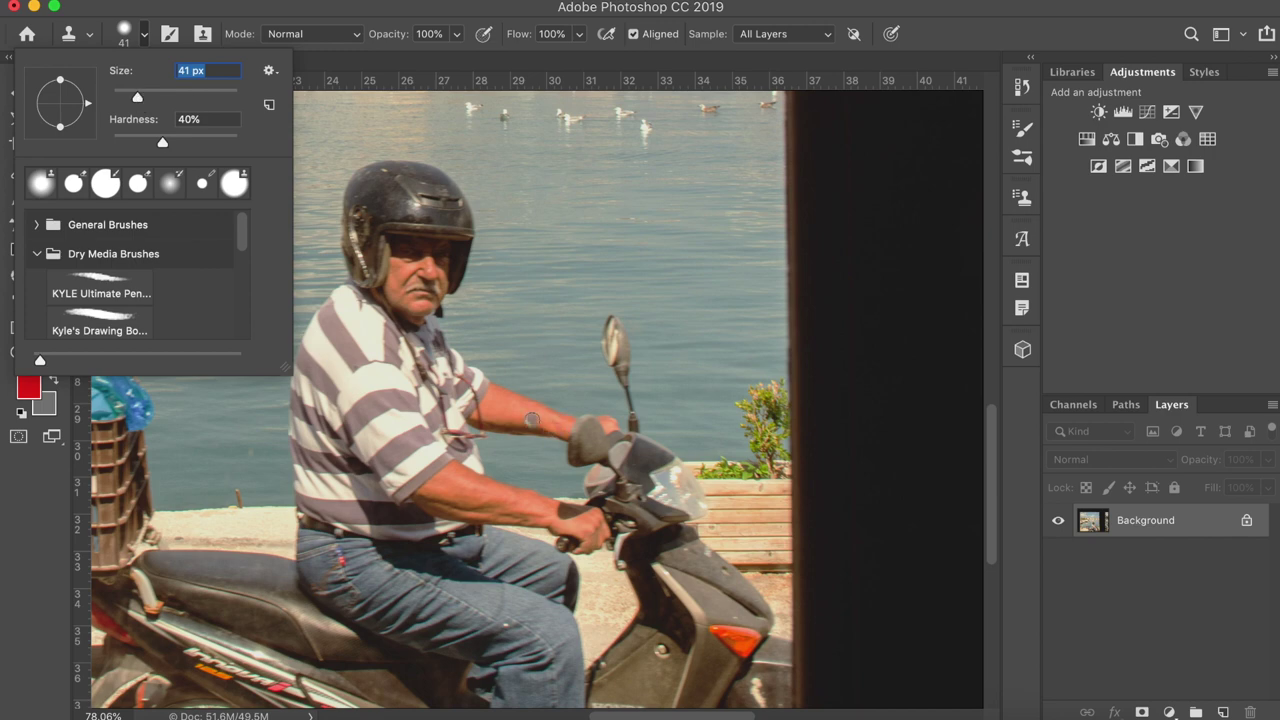
left_click(335, 62)
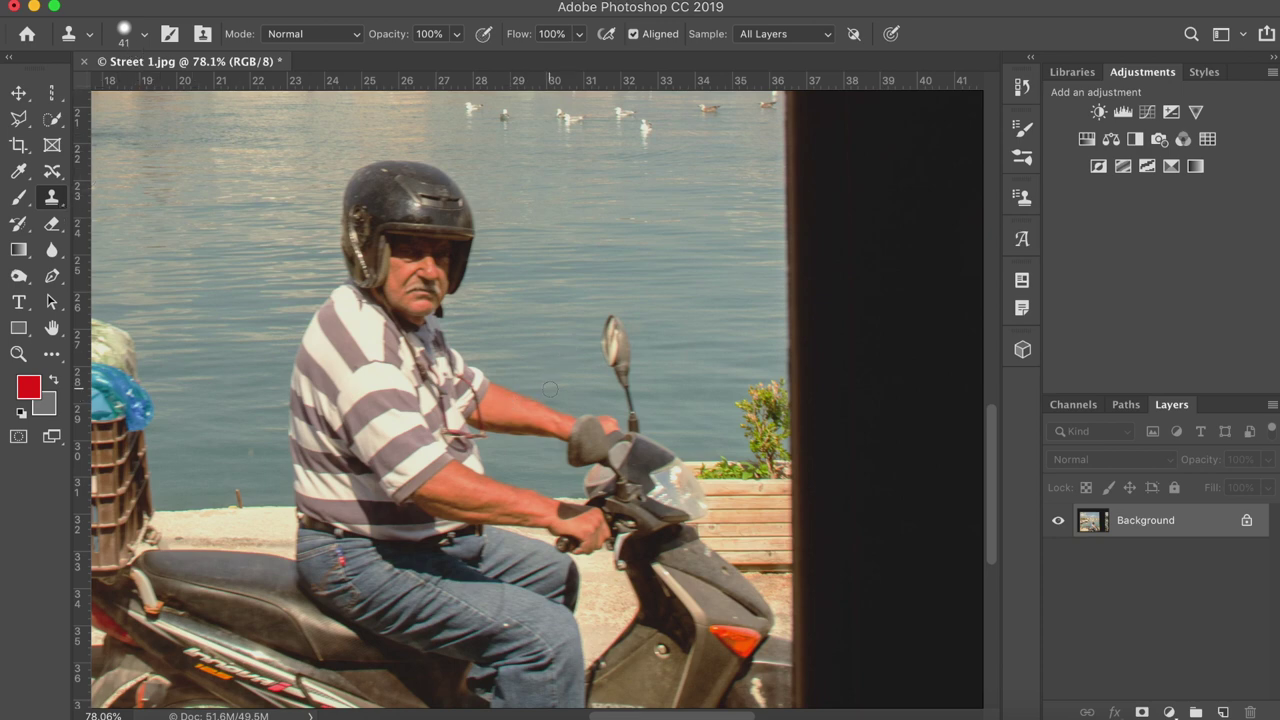
Step: Try painting over the rider's far forearm with cloned water, and undo the strokes
left_click_drag(556, 419, 504, 395)
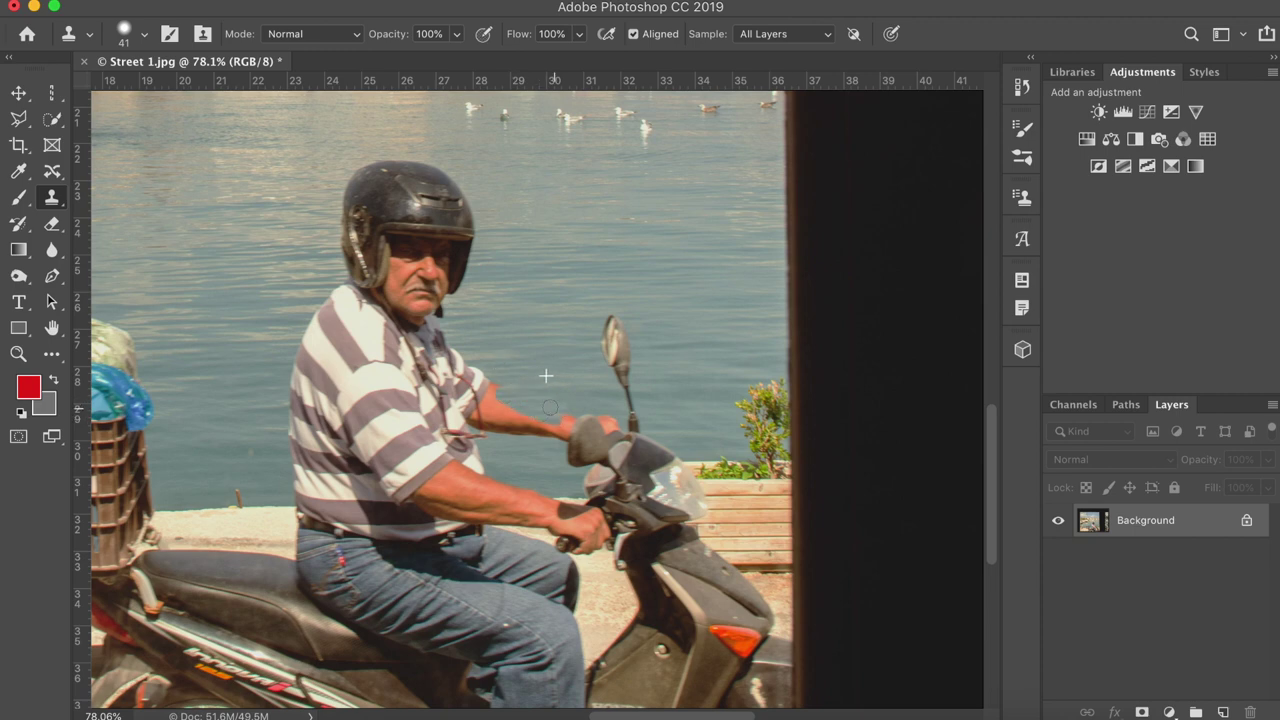
mouse_move(506, 396)
left_mouse_down()
mouse_move(484, 391)
mouse_move(497, 415)
mouse_move(479, 422)
mouse_move(510, 404)
mouse_move(586, 416)
left_mouse_up()
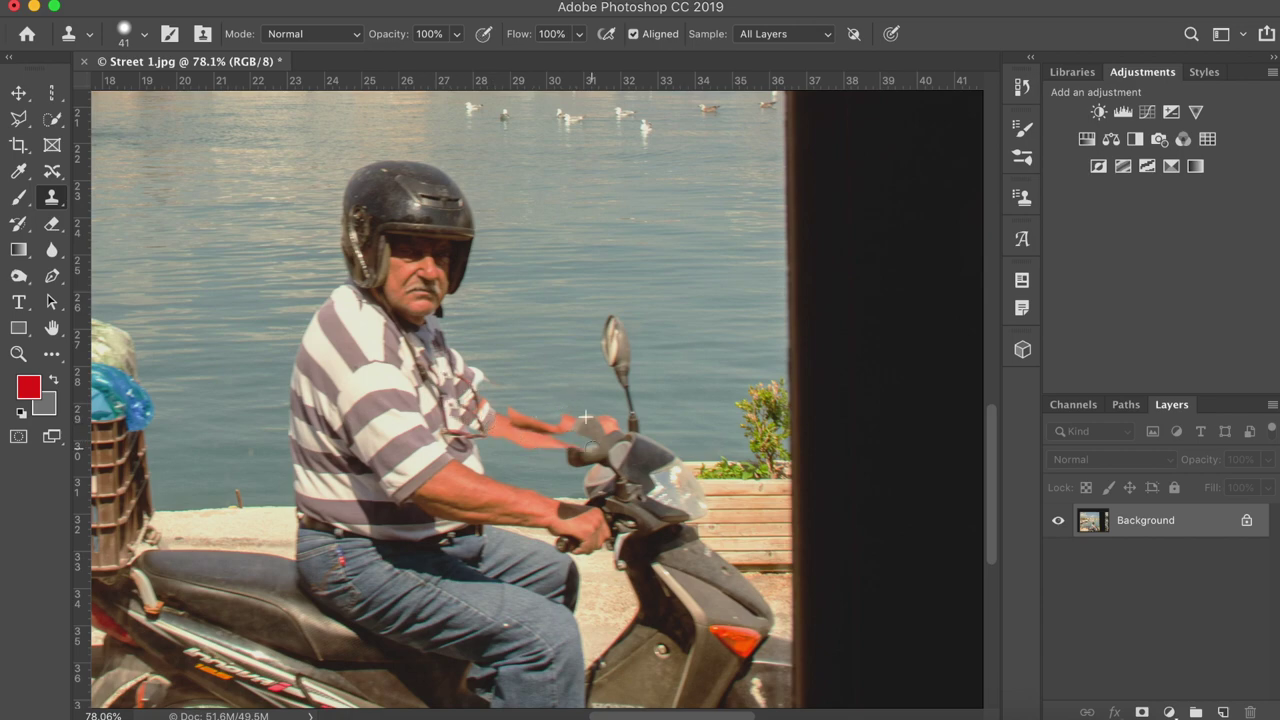
left_click(195, 0)
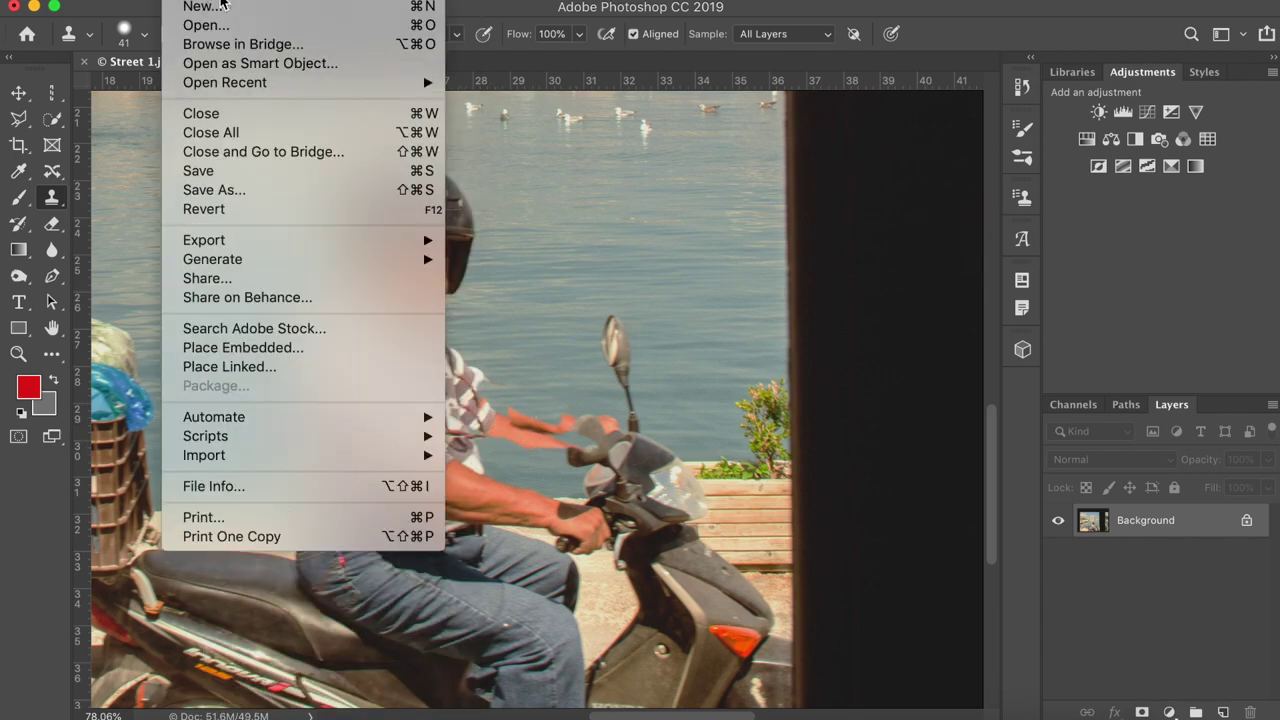
left_click(242, 8)
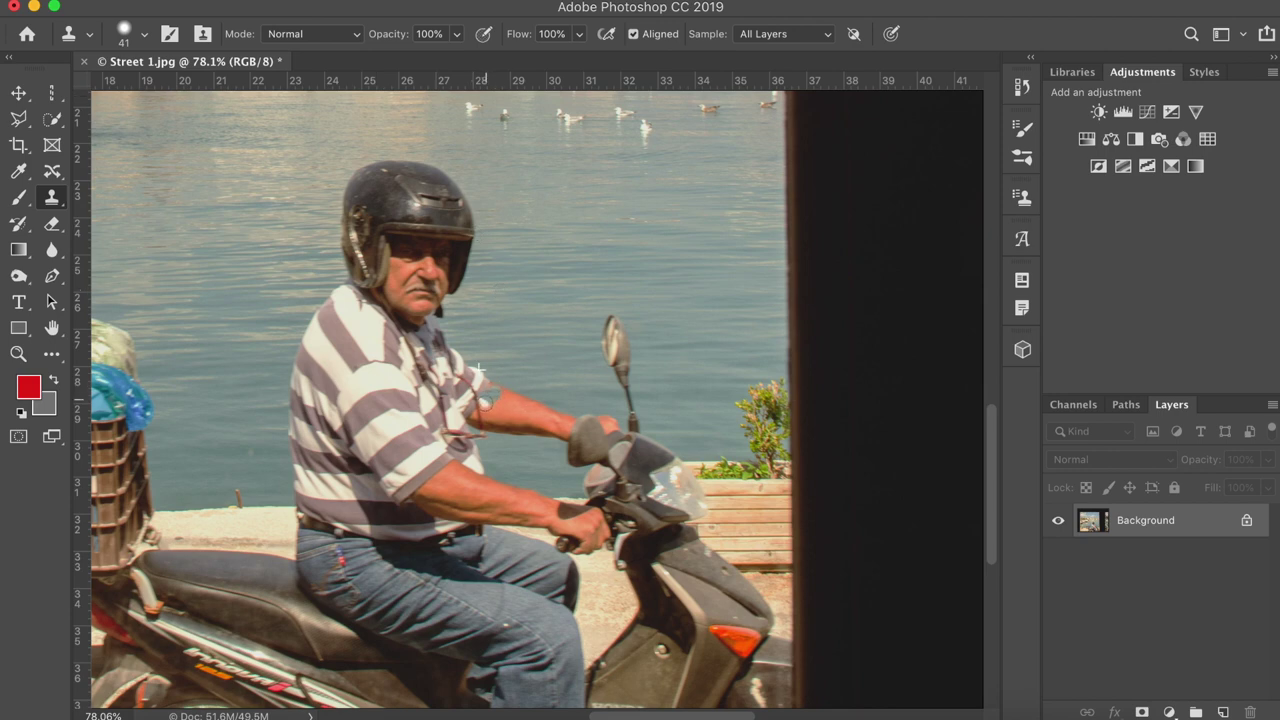
Step: Select the rider's far forearm and fingers with the Quick Selection tool in add mode, using a 39 px brush
scroll(511, 440, "up", 2)
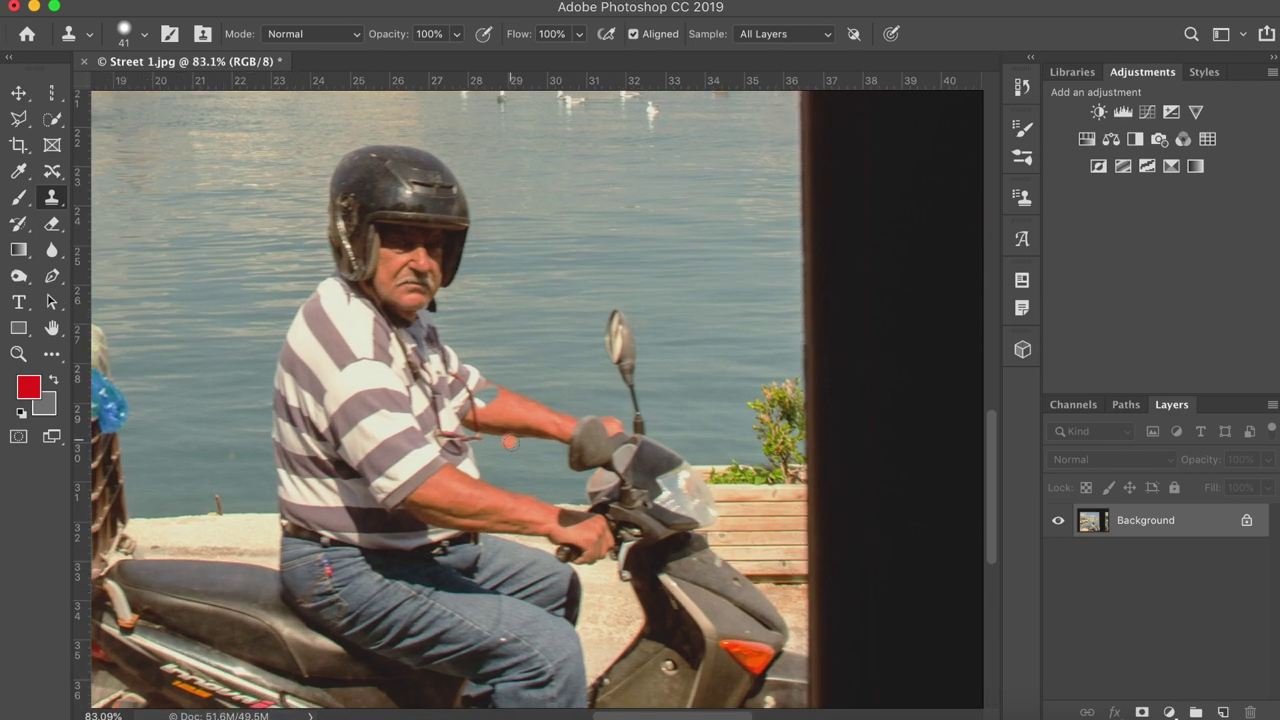
scroll(511, 447, "up", 5)
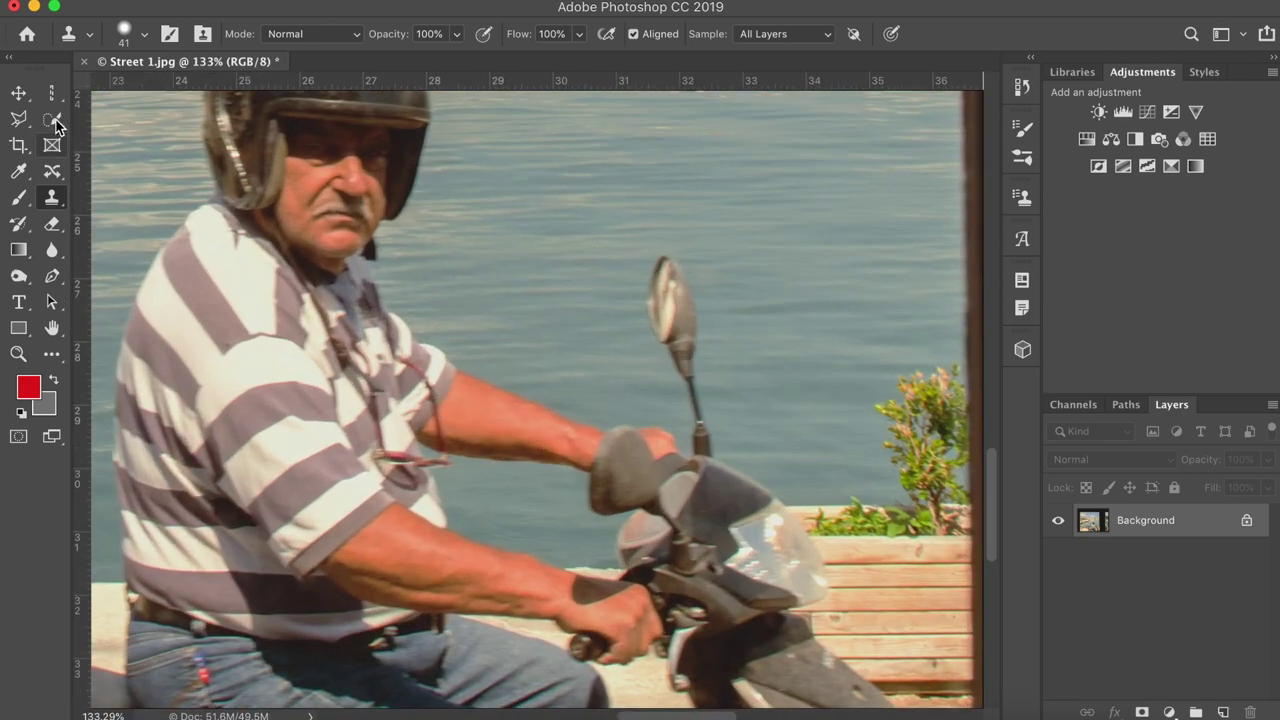
left_click(52, 119)
left_click(157, 36)
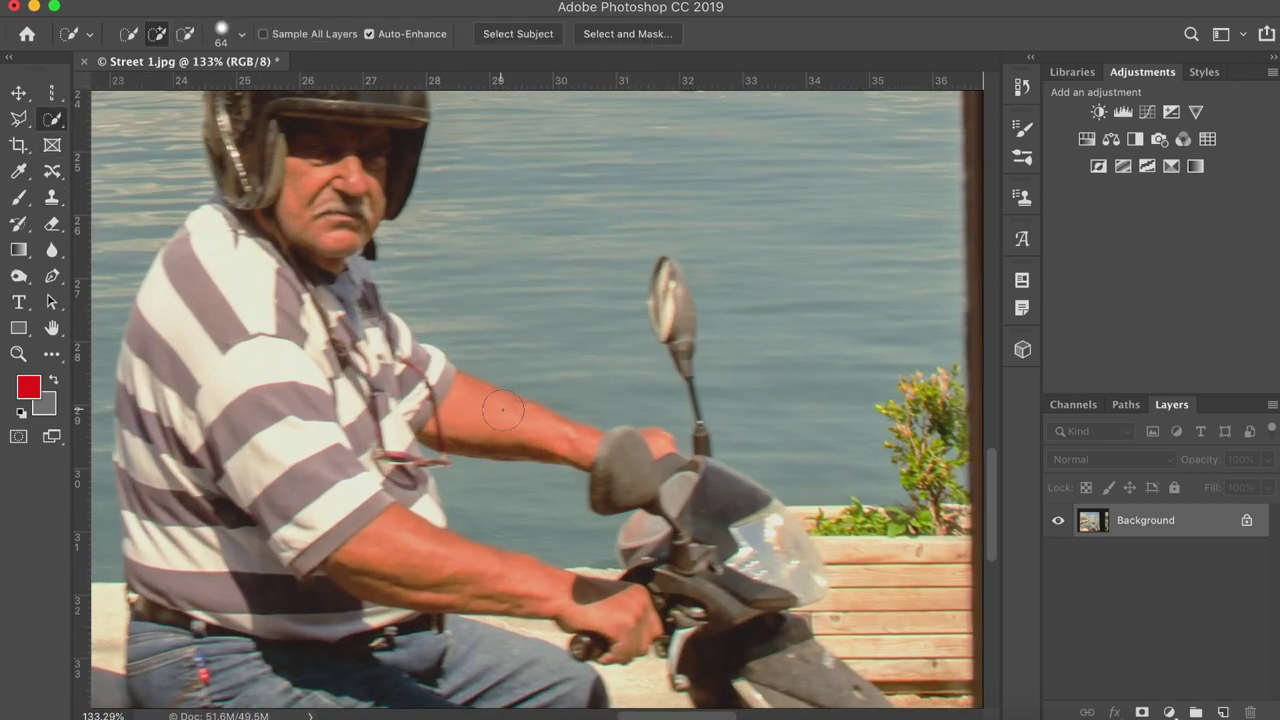
left_click(224, 34)
left_click_drag(233, 85, 166, 86)
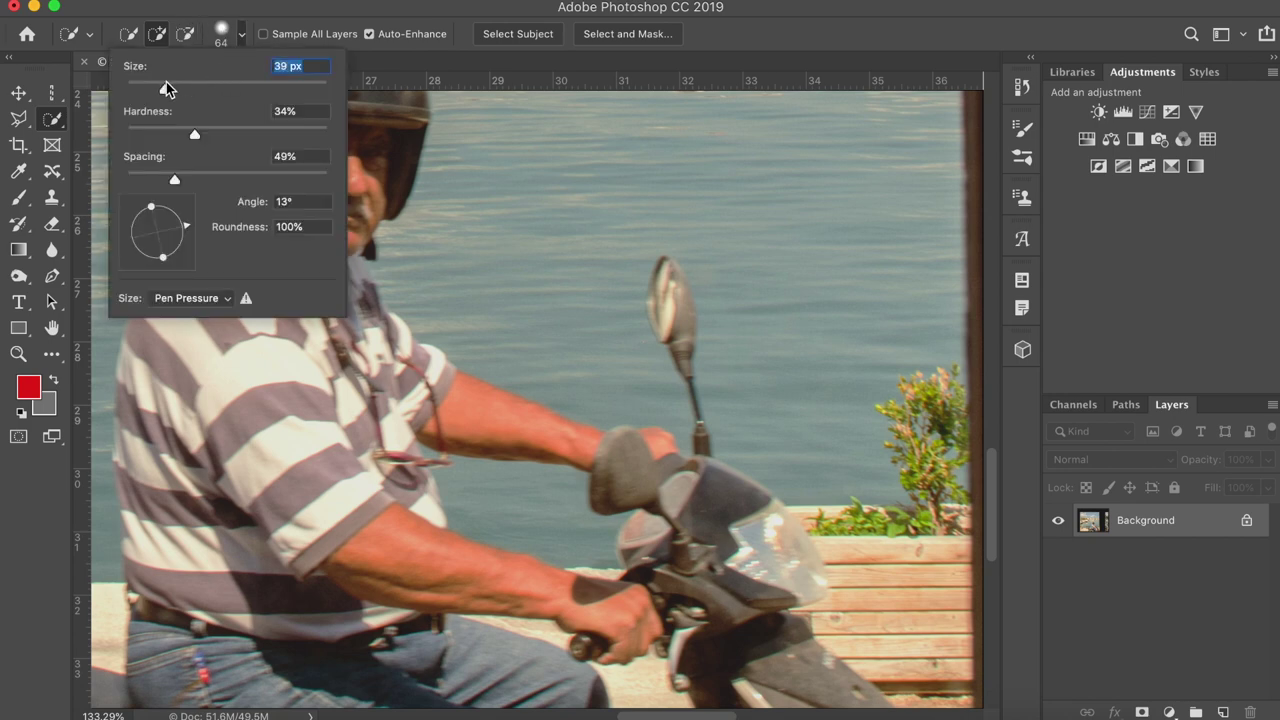
left_click_drag(540, 430, 498, 424)
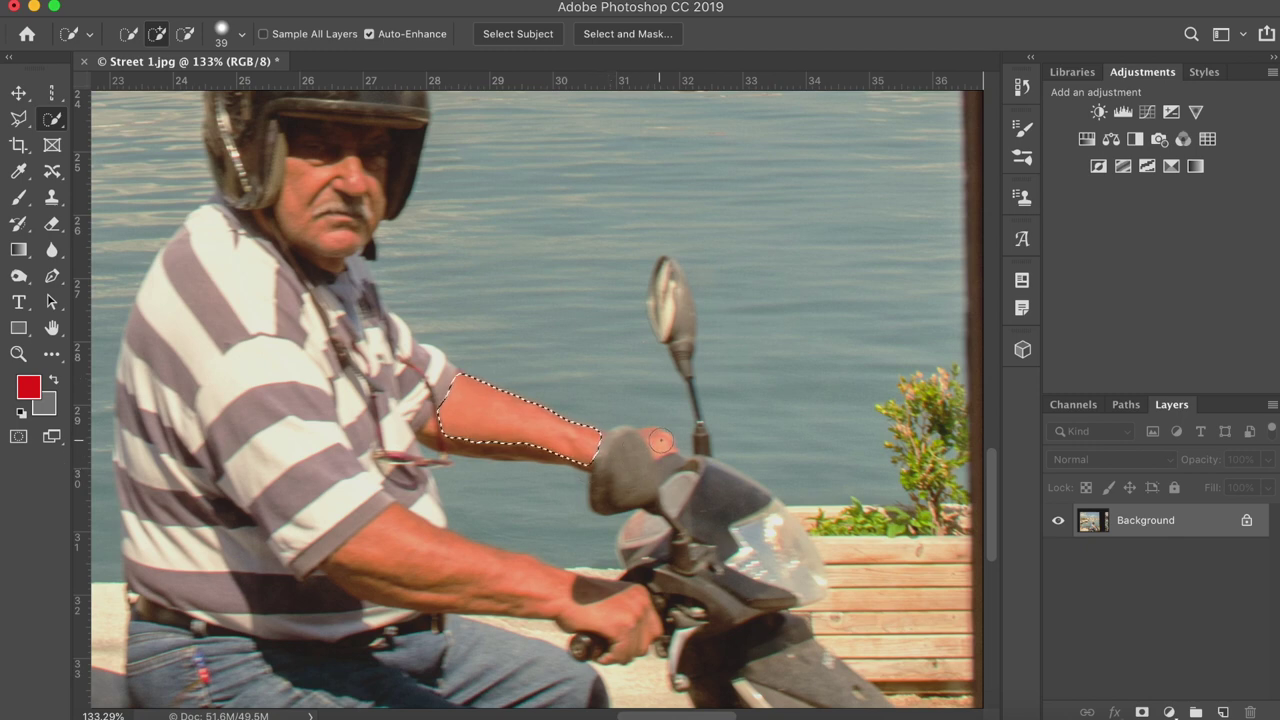
left_click_drag(661, 443, 662, 445)
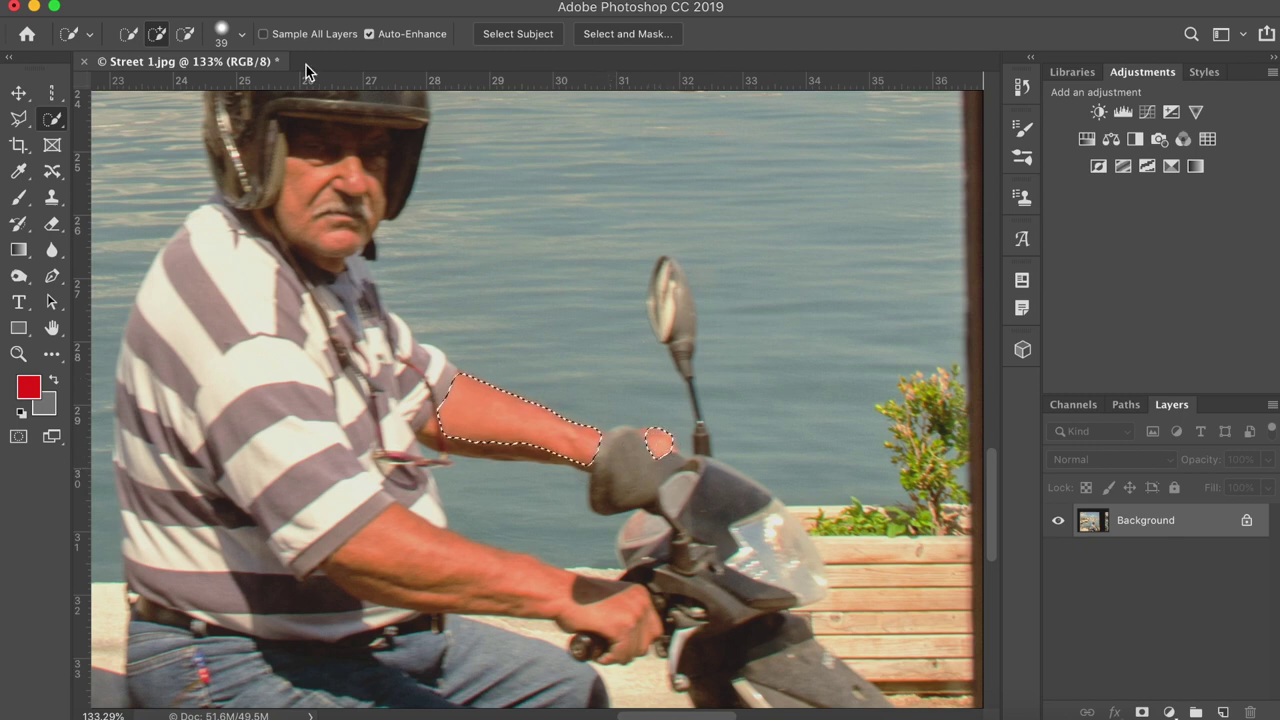
Step: Try adding the rider's far fingers to the selection with a 156 px Quick Selection brush, and undo the result
left_click(241, 34)
left_click(256, 89)
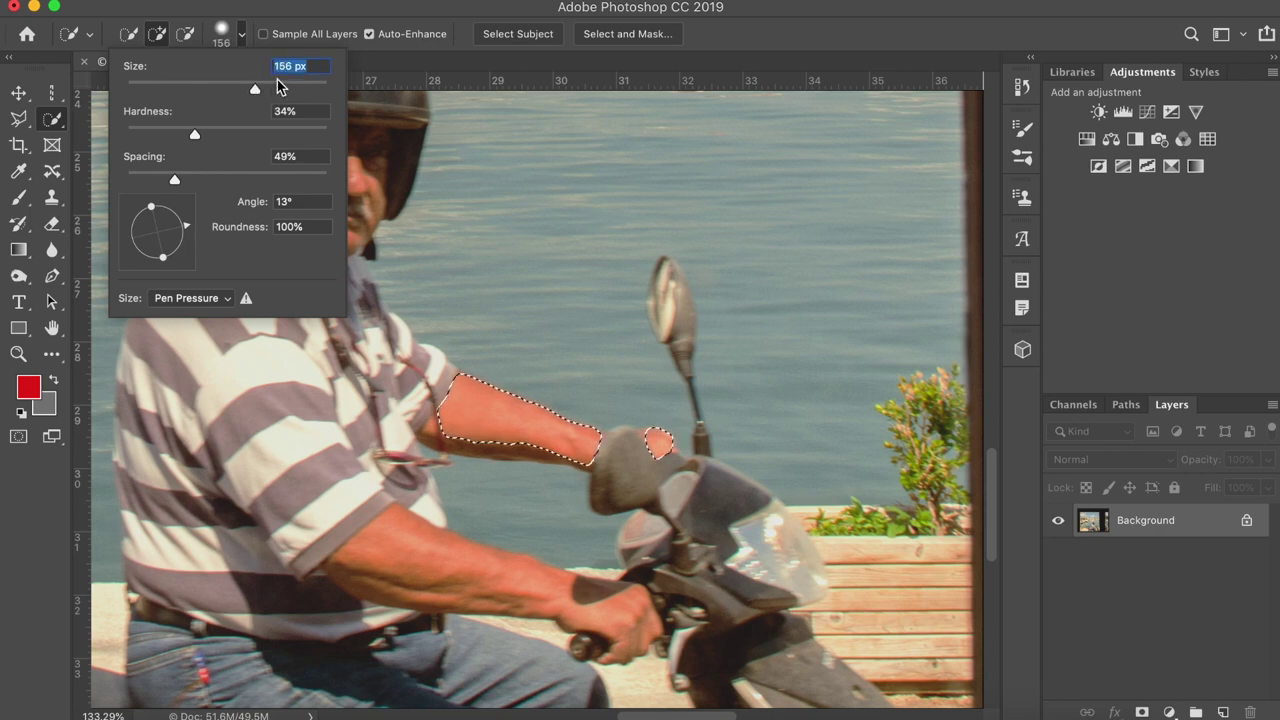
left_click(411, 68)
left_click(246, 1)
left_click(240, 6)
left_click(659, 440)
left_click(245, 2)
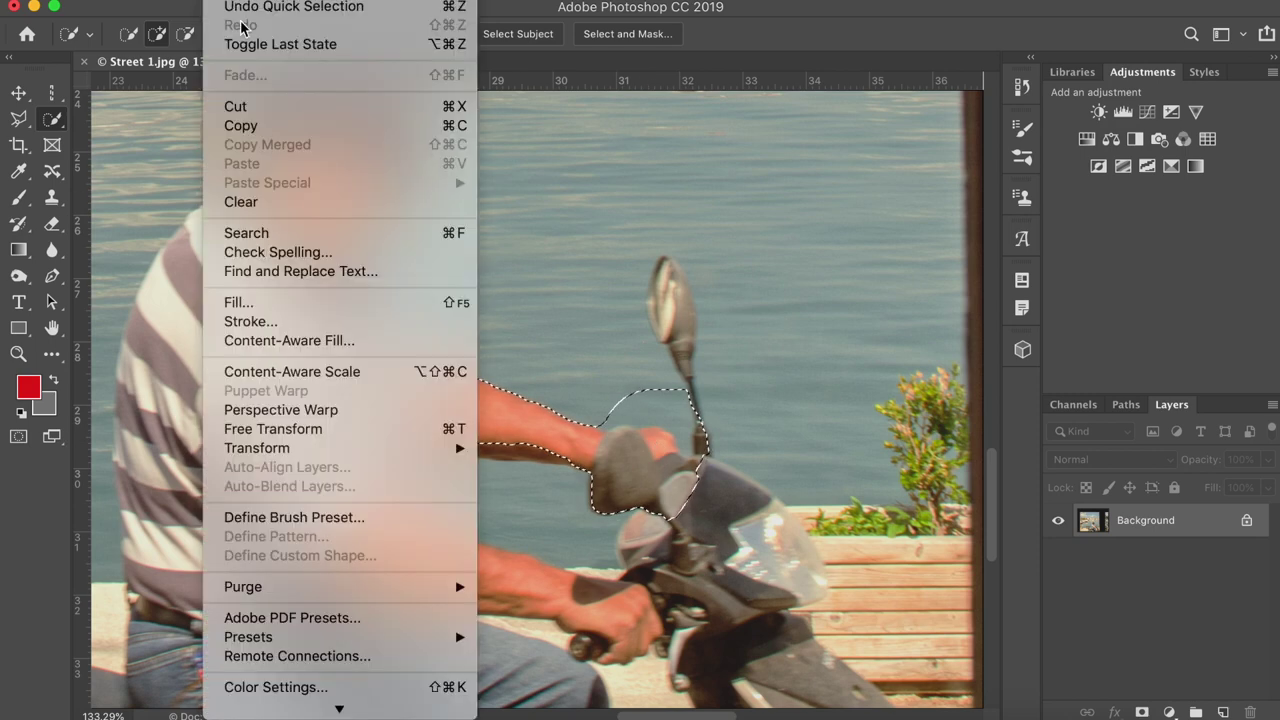
left_click(245, 7)
Step: Try selecting the far fingers with the Quick Selection brush reduced to 57 px, and undo the result
left_click(224, 36)
left_click(183, 88)
left_click(650, 437)
left_click(657, 443)
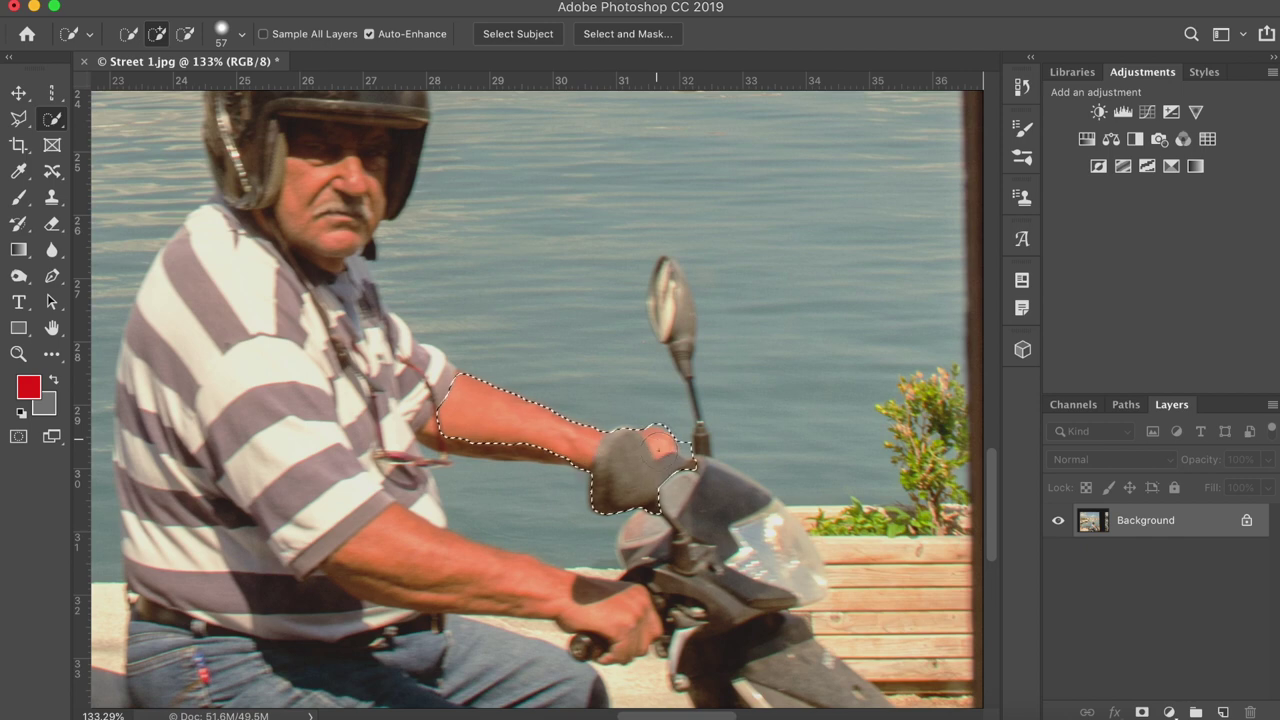
left_click(222, 0)
left_click(241, 7)
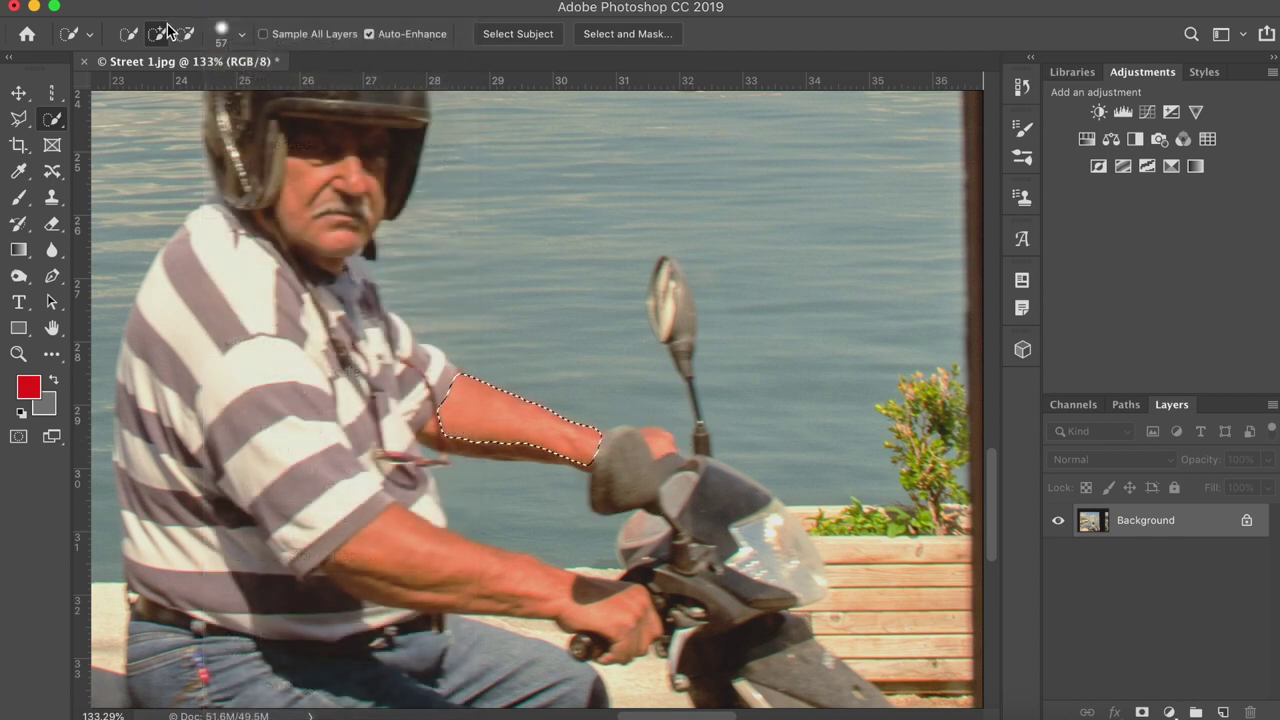
Step: Set the Quick Selection brush to 33 px and add the rider's far fingers to the selection
left_click(222, 38)
left_click_drag(183, 88, 158, 88)
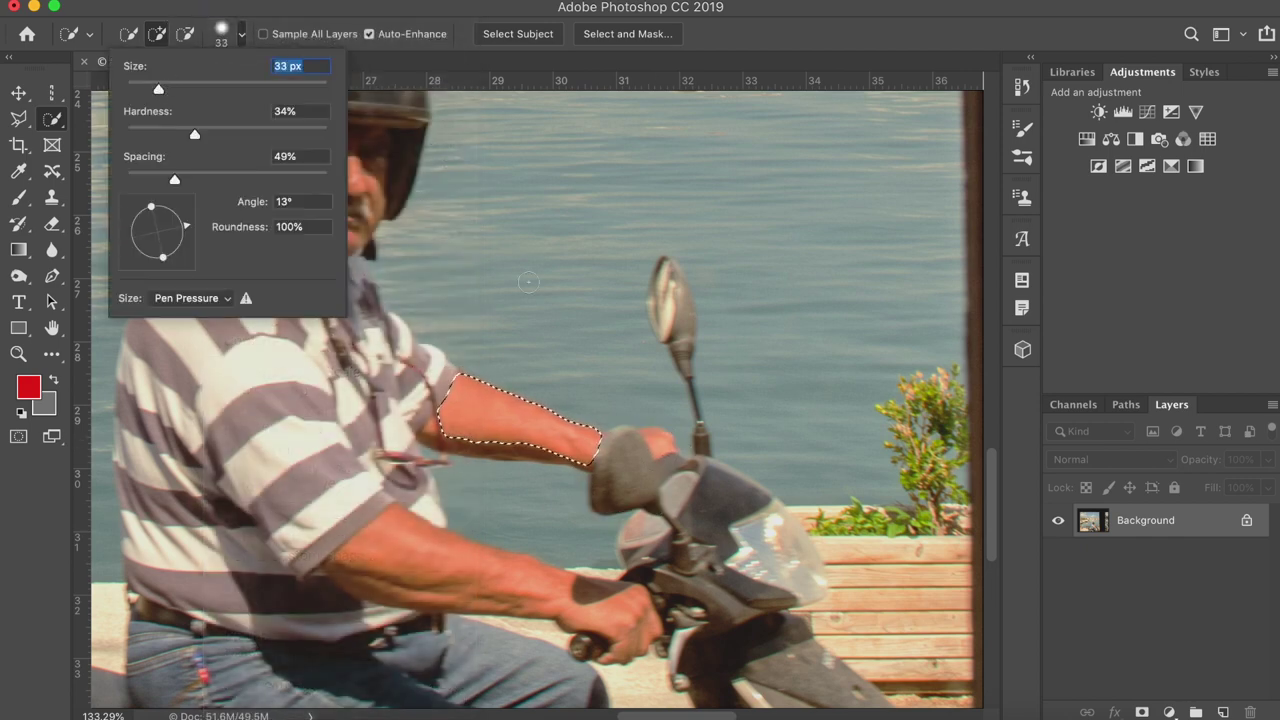
left_click(655, 437)
left_click(657, 440)
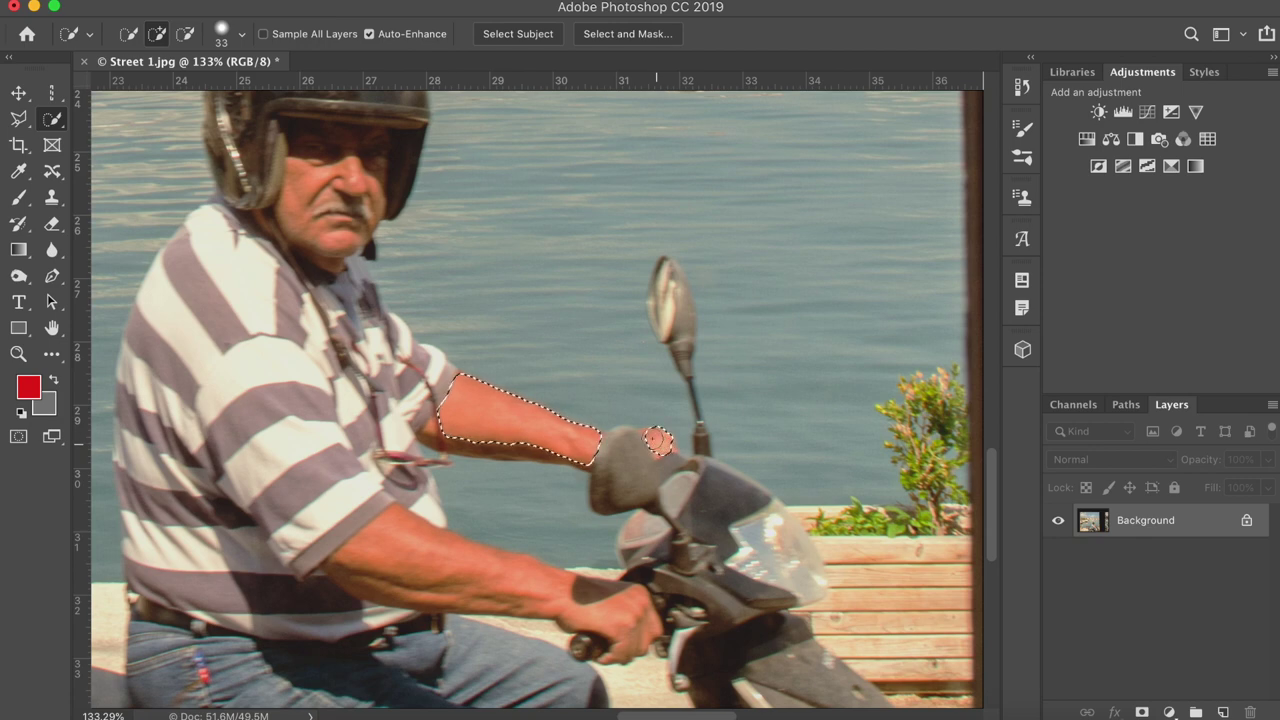
Step: Reduce the Quick Selection brush to 15 px and extend the fingers' selection out to their edges
scroll(583, 437, "up", 3)
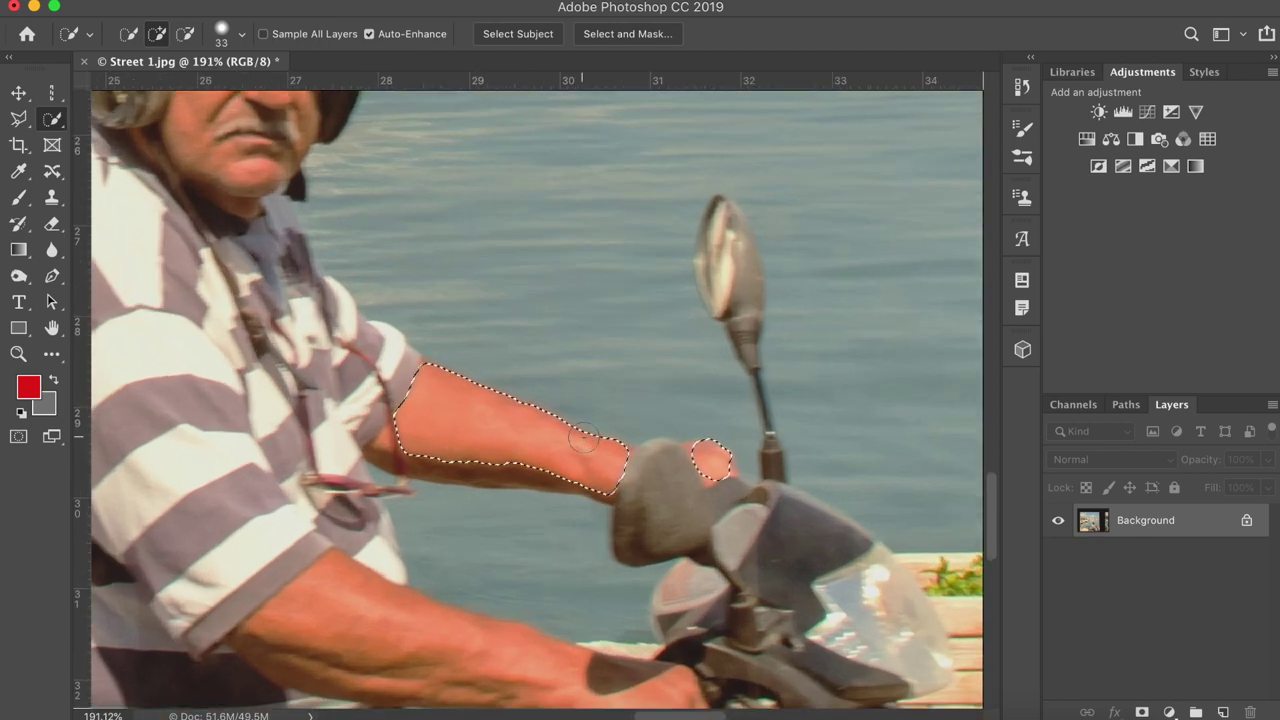
scroll(583, 437, "up", 2)
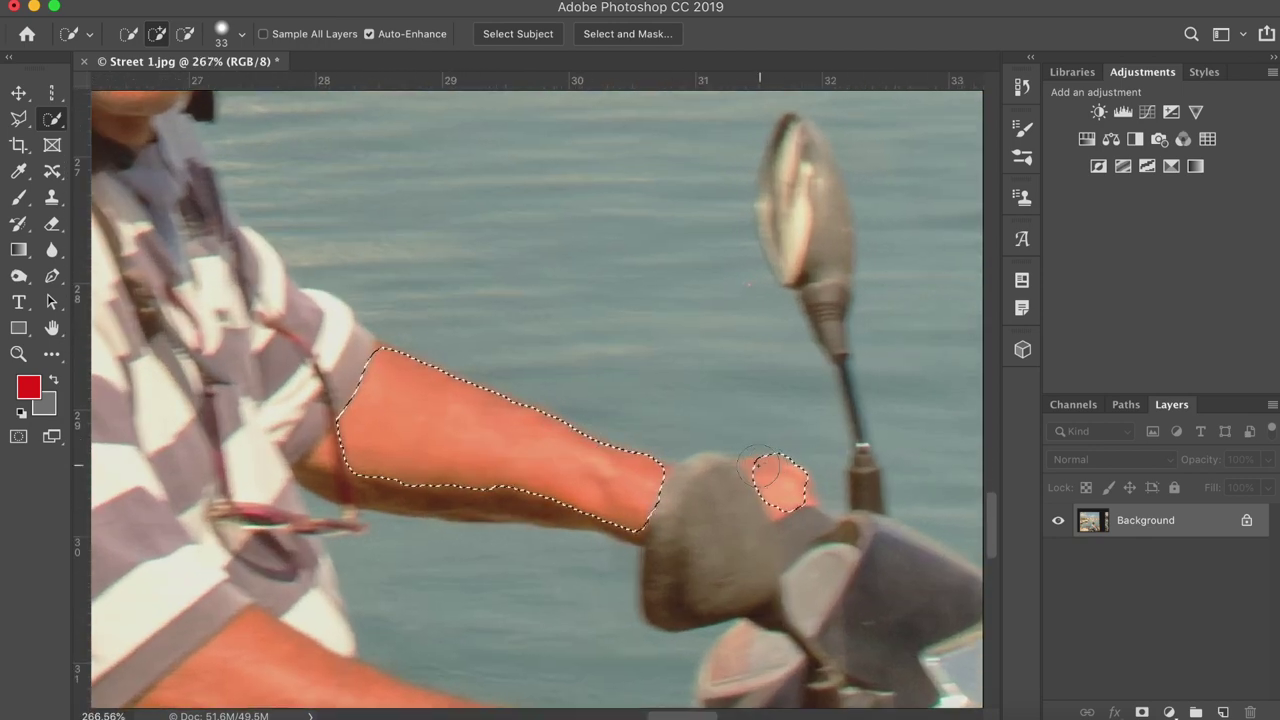
left_click(241, 34)
left_click_drag(152, 88, 142, 88)
left_click(753, 464)
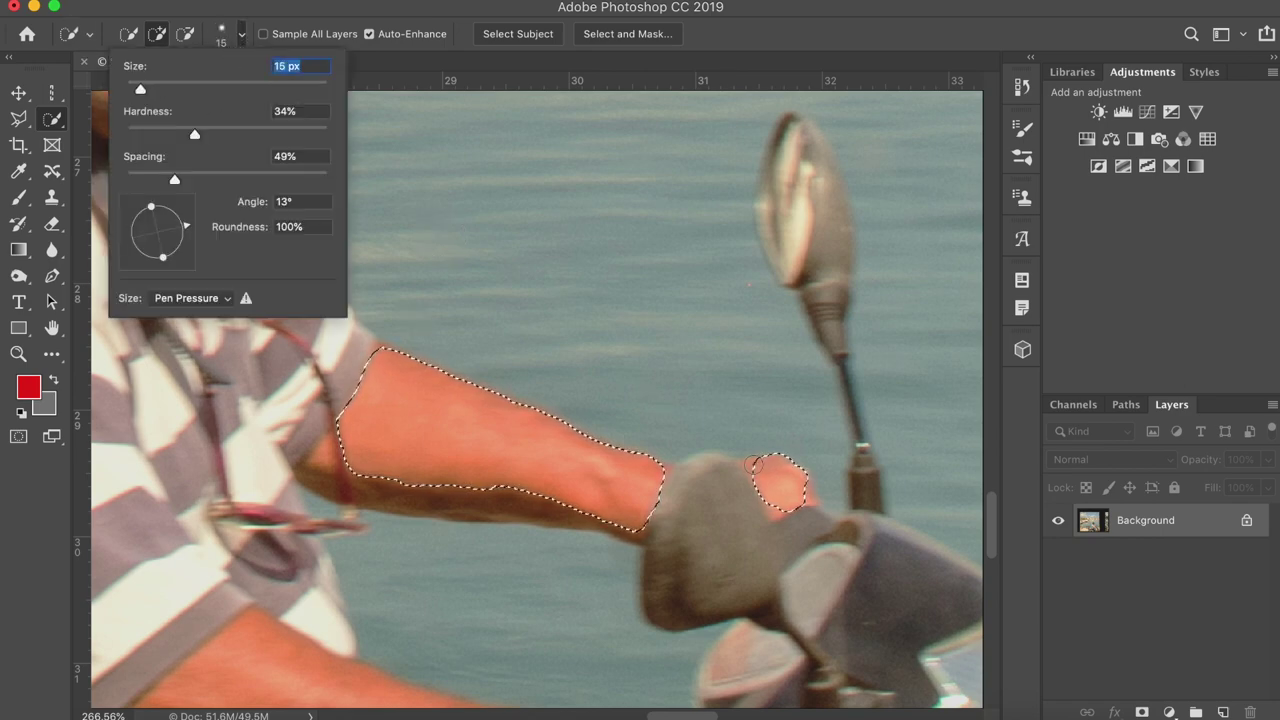
mouse_move(808, 493)
left_mouse_down()
mouse_move(786, 491)
mouse_move(771, 509)
left_mouse_up()
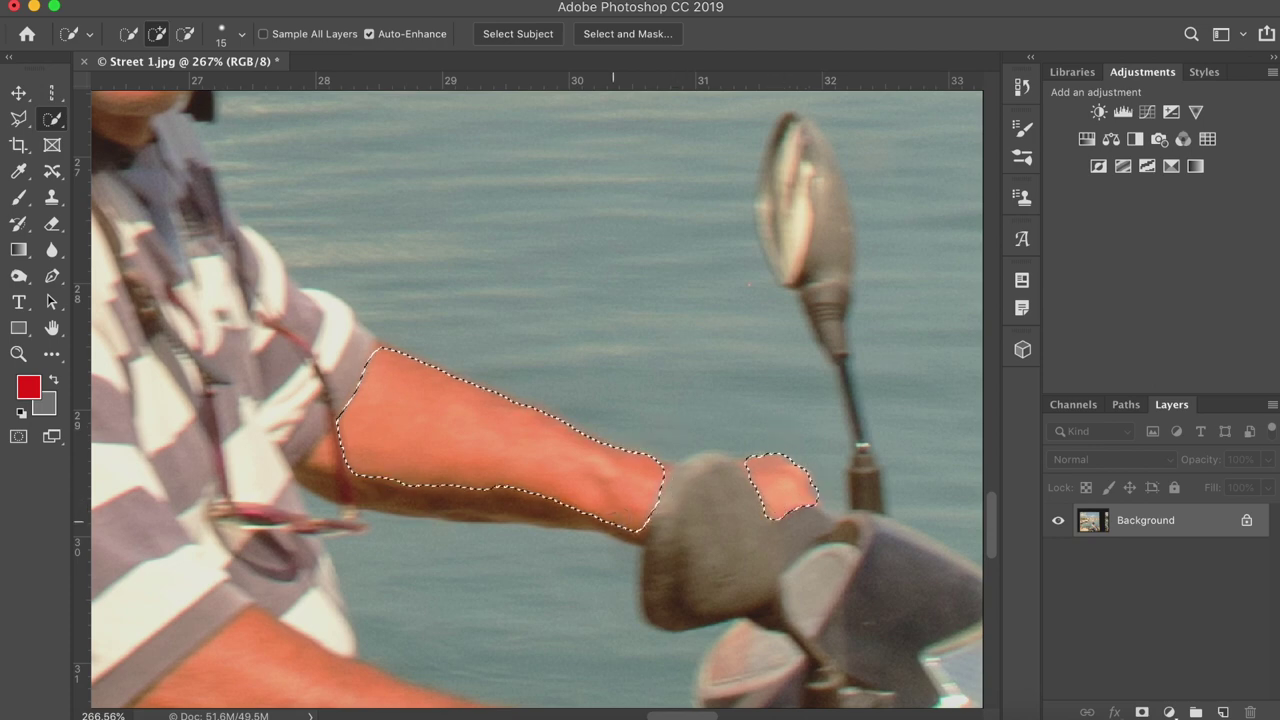
Step: Extend the selection over the forearm's shaded underside and adjust its edge at the sleeve using the subtract and add modes
left_click(391, 495)
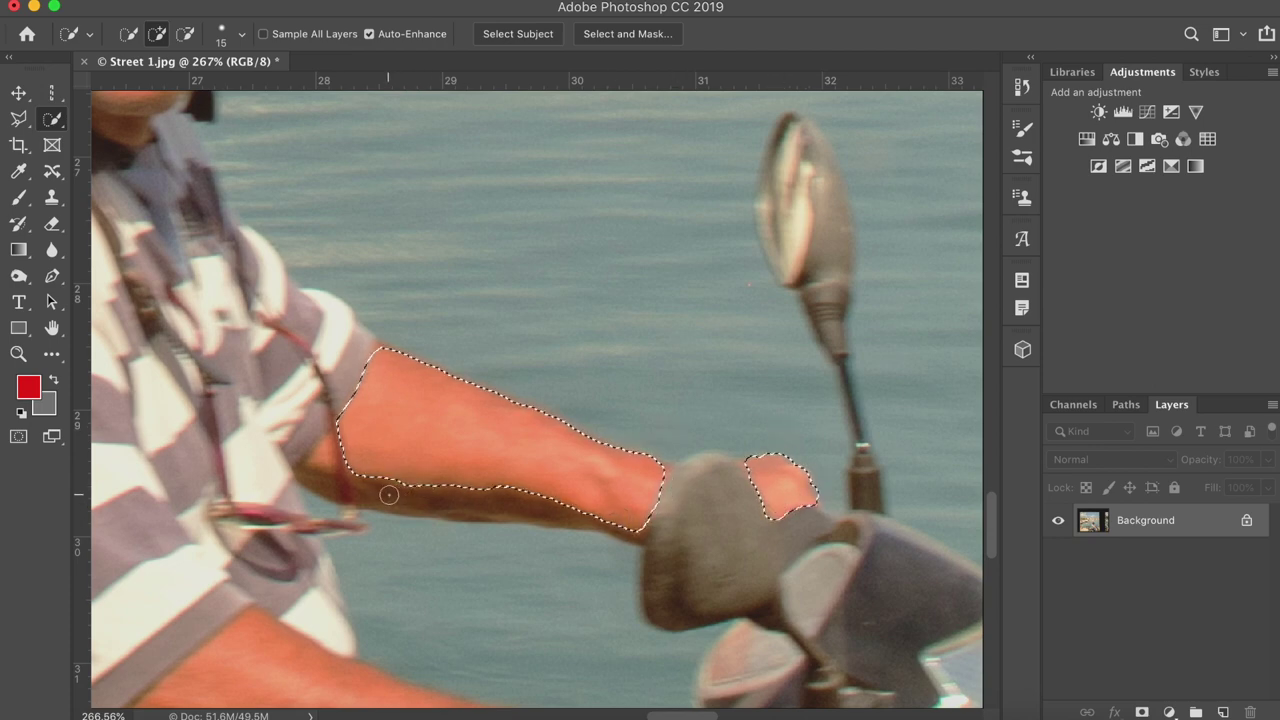
mouse_move(580, 512)
left_mouse_down()
mouse_move(523, 506)
mouse_move(460, 460)
left_mouse_up()
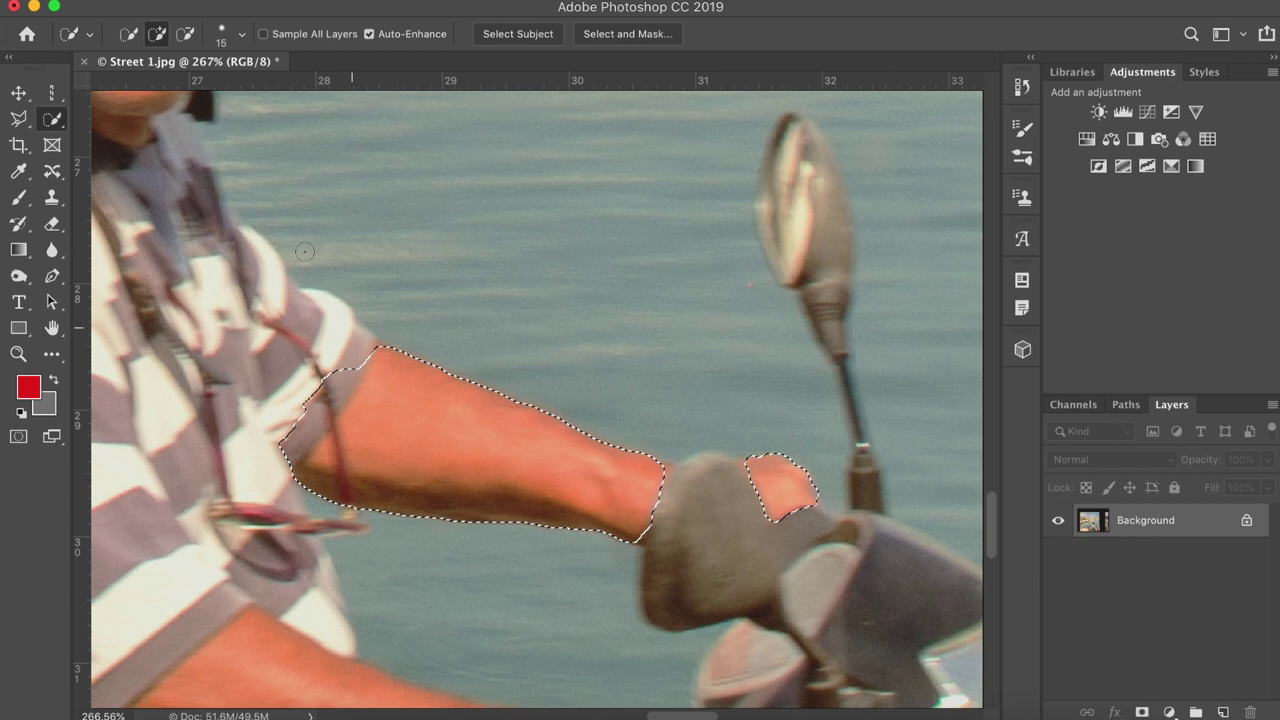
left_click(185, 34)
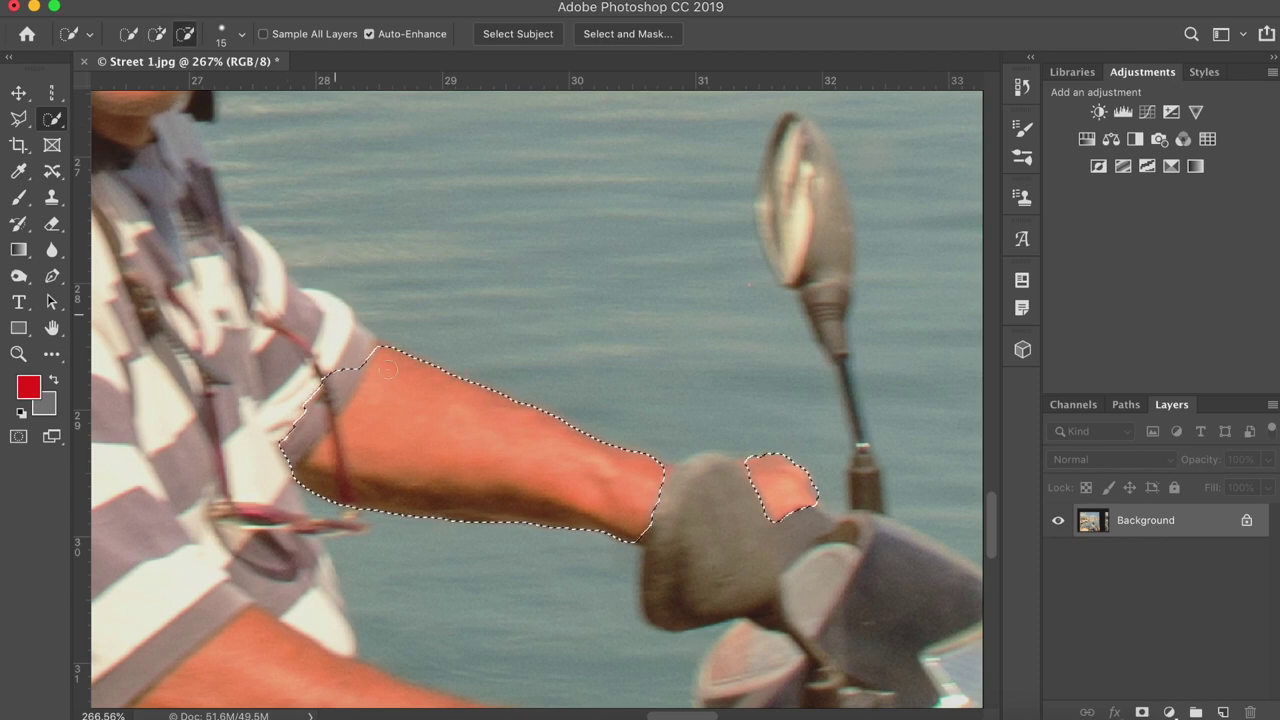
left_click(164, 34)
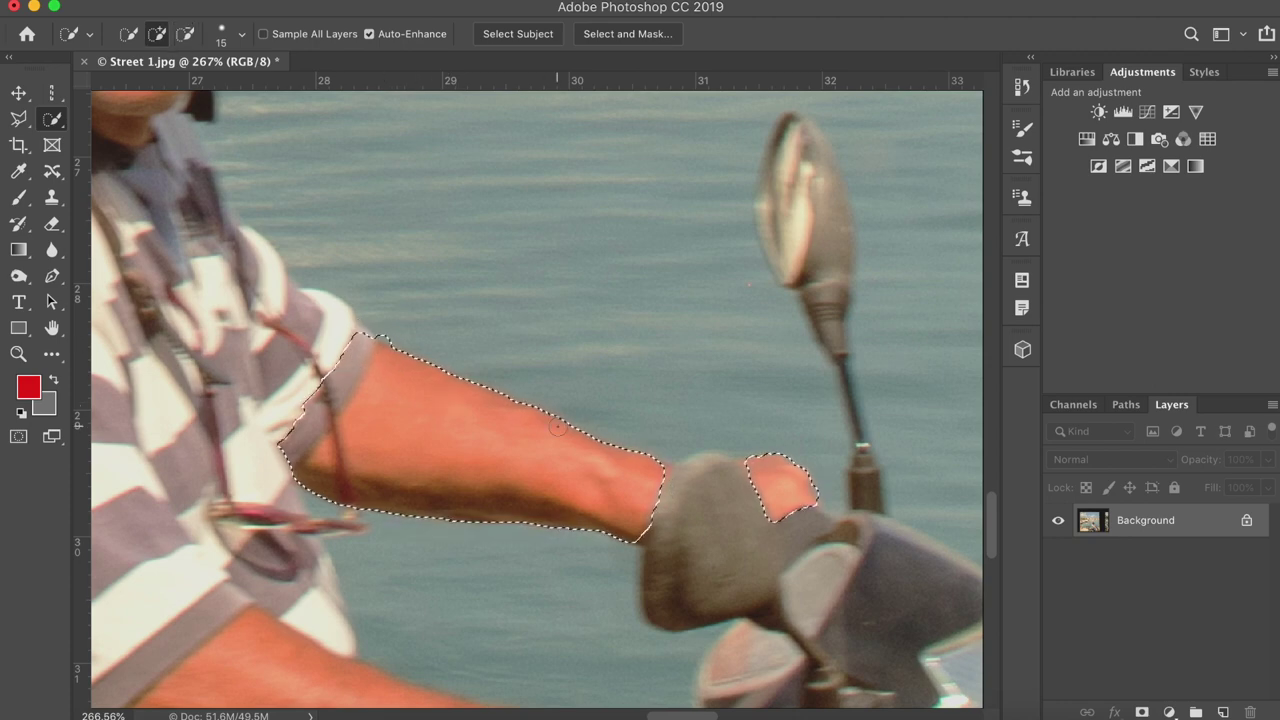
Step: Add the missed skin along the forearm's upper edge and at the wrist to the selection
scroll(558, 428, "up", 1)
scroll(558, 428, "up", 1)
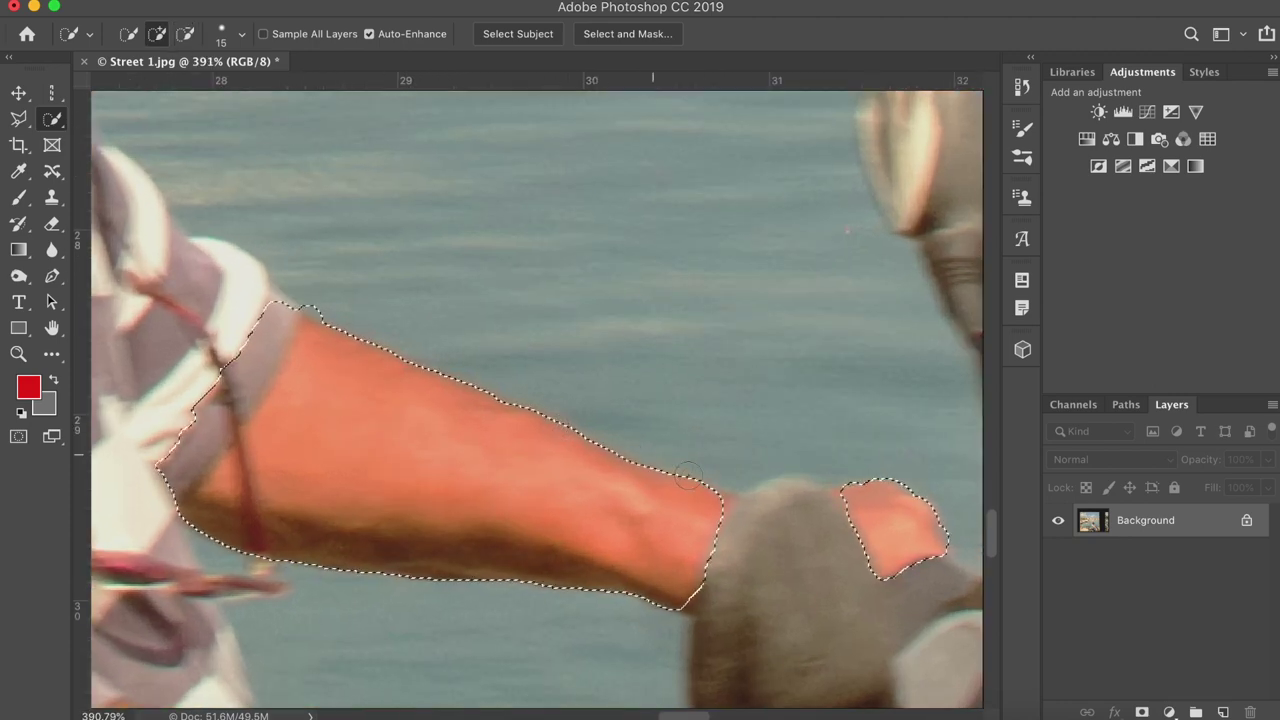
left_click(718, 492)
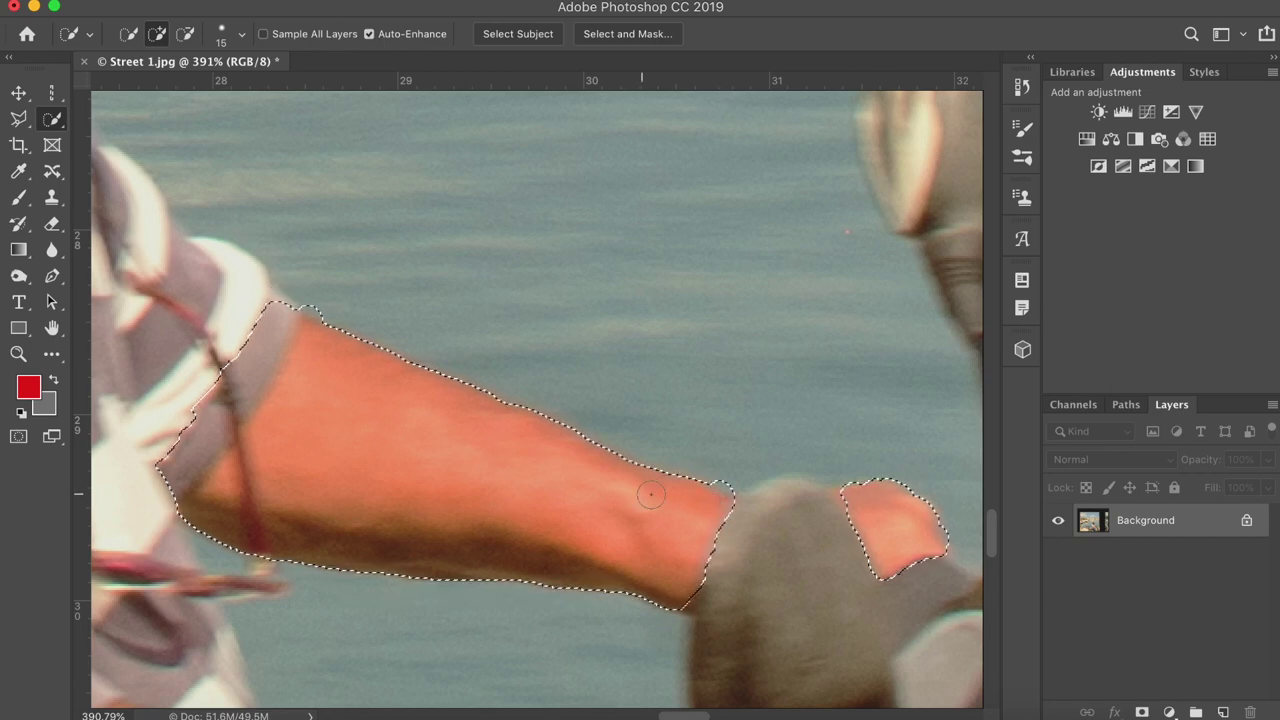
left_click(707, 487)
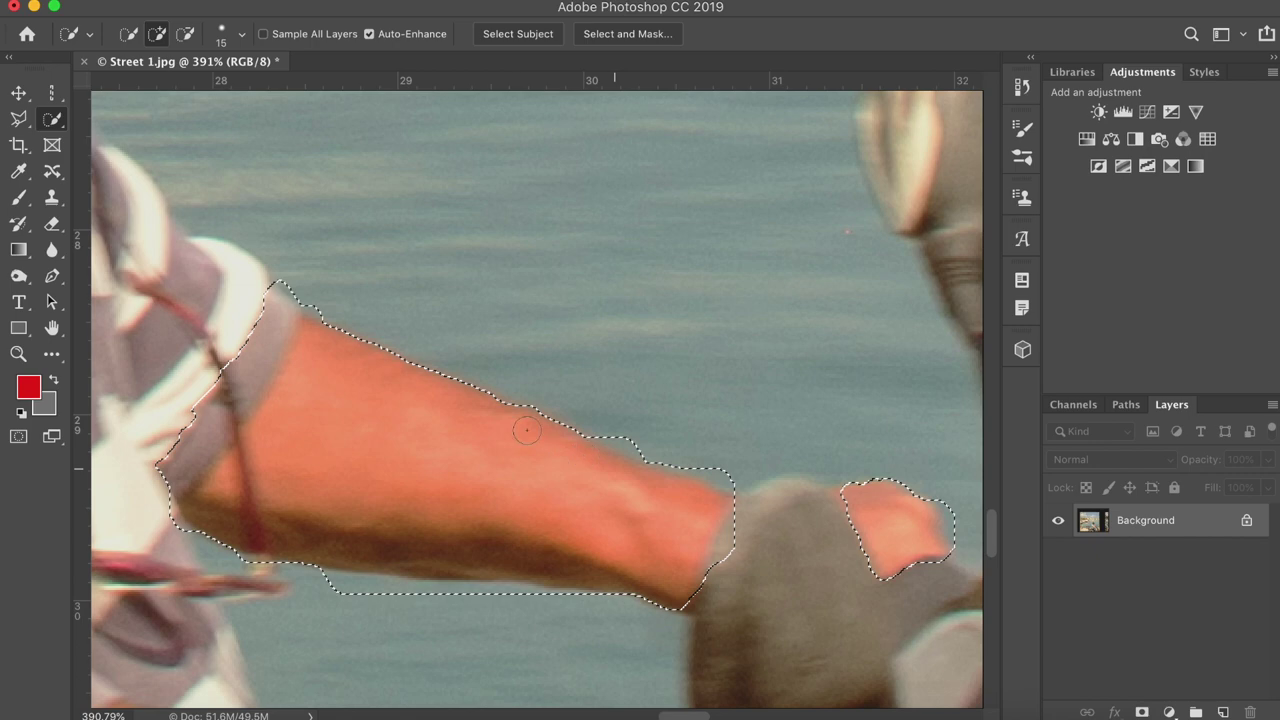
left_click(385, 381)
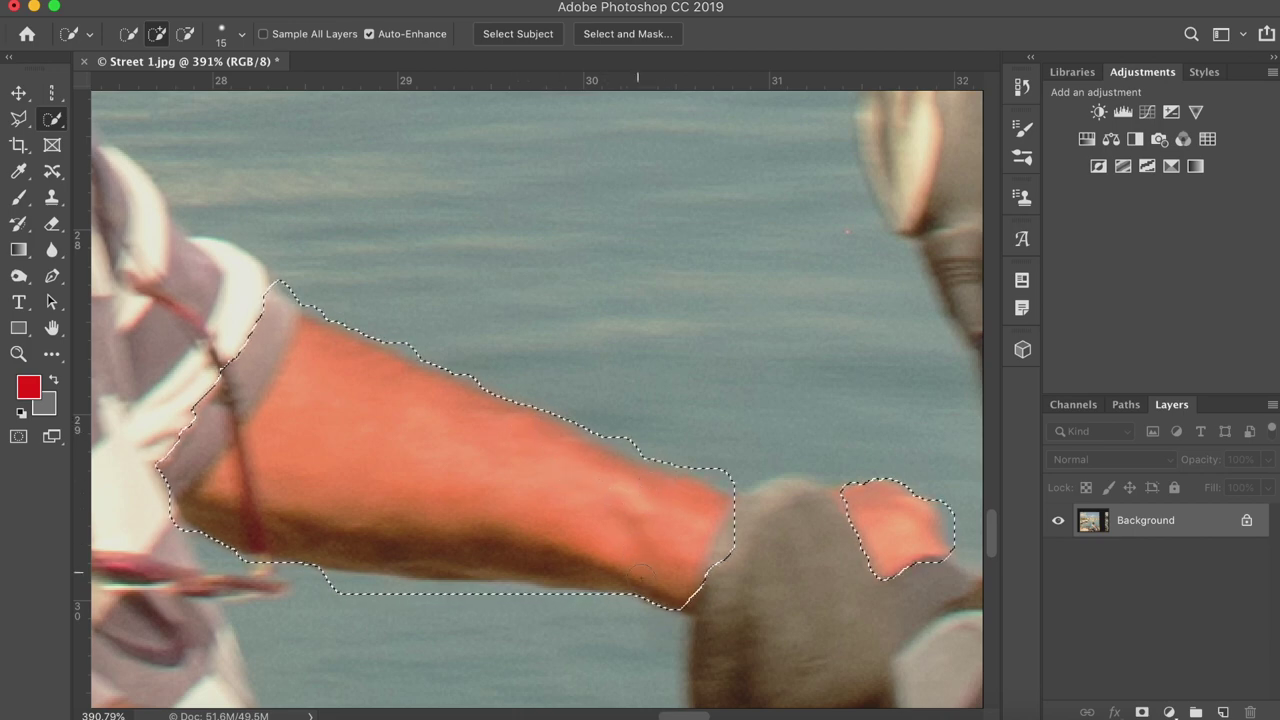
left_click(640, 606)
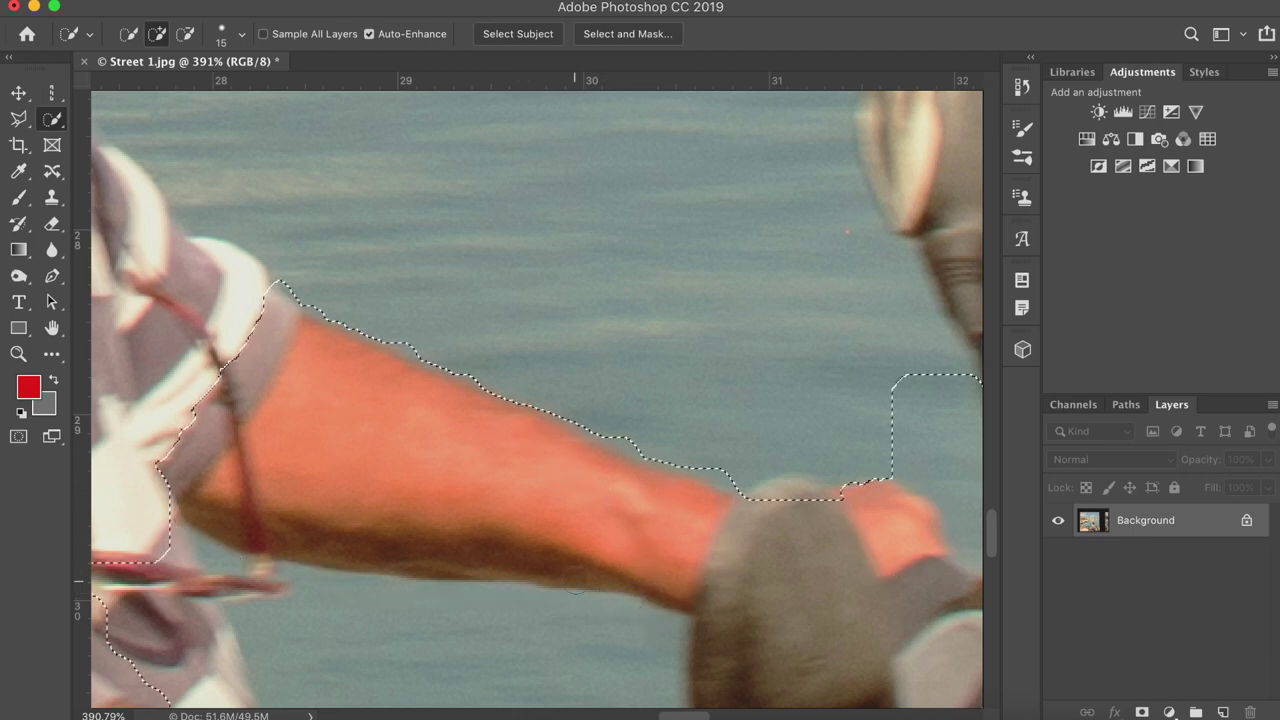
left_click(234, 2)
left_click(240, 8)
Step: Refine the selection along the forearm's upper and lower edges, and exclude the hanging glasses cord with a 7 px subtracting brush
mouse_move(696, 487)
left_mouse_down()
mouse_move(547, 444)
mouse_move(424, 369)
mouse_move(384, 362)
left_mouse_up()
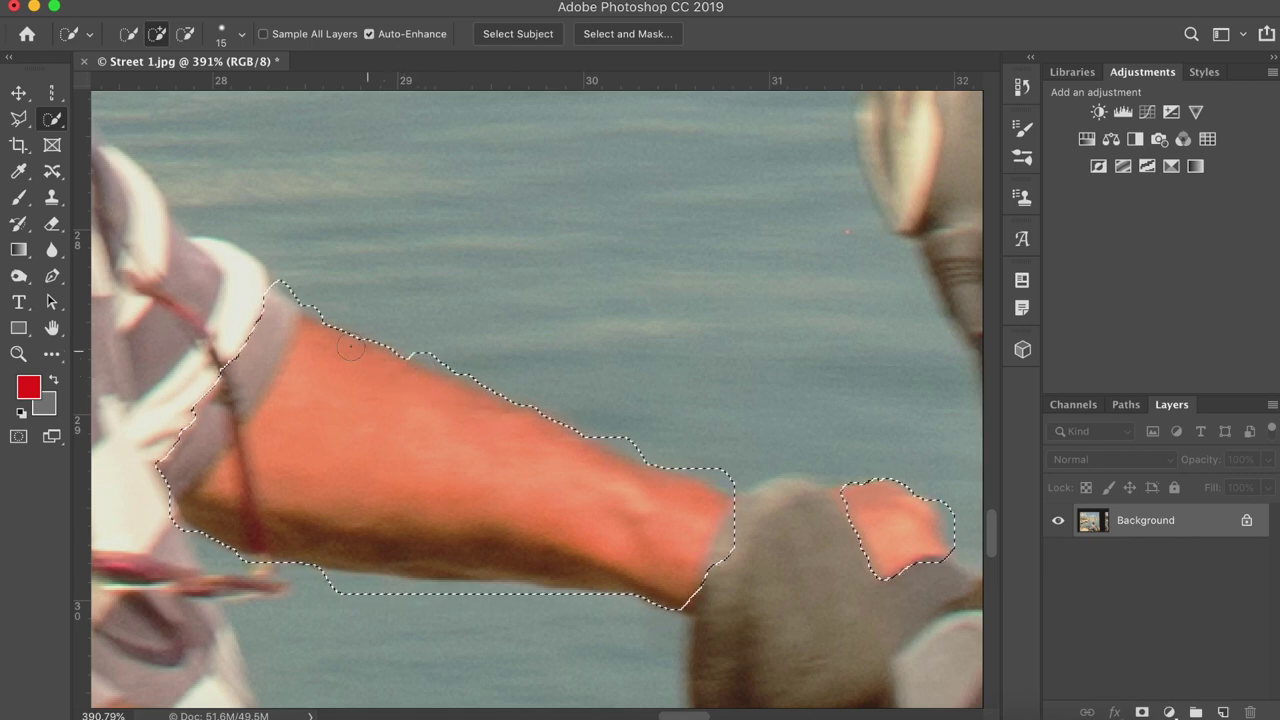
mouse_move(389, 361)
left_mouse_down()
mouse_move(481, 423)
mouse_move(573, 439)
left_mouse_up()
mouse_move(488, 520)
left_mouse_down()
mouse_move(504, 556)
mouse_move(610, 588)
left_mouse_up()
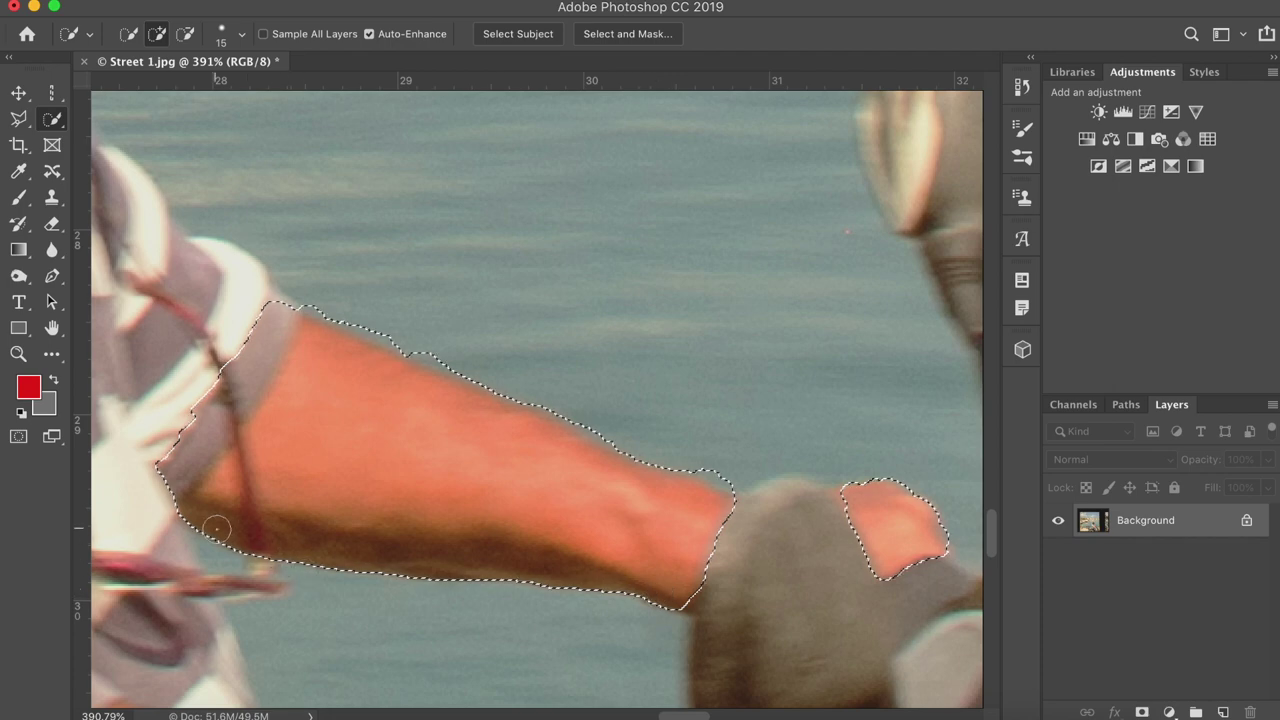
mouse_move(320, 560)
left_mouse_down()
mouse_move(448, 557)
mouse_move(345, 574)
mouse_move(508, 597)
mouse_move(375, 580)
mouse_move(491, 579)
mouse_move(494, 486)
mouse_move(553, 583)
mouse_move(629, 584)
mouse_move(510, 585)
left_mouse_up()
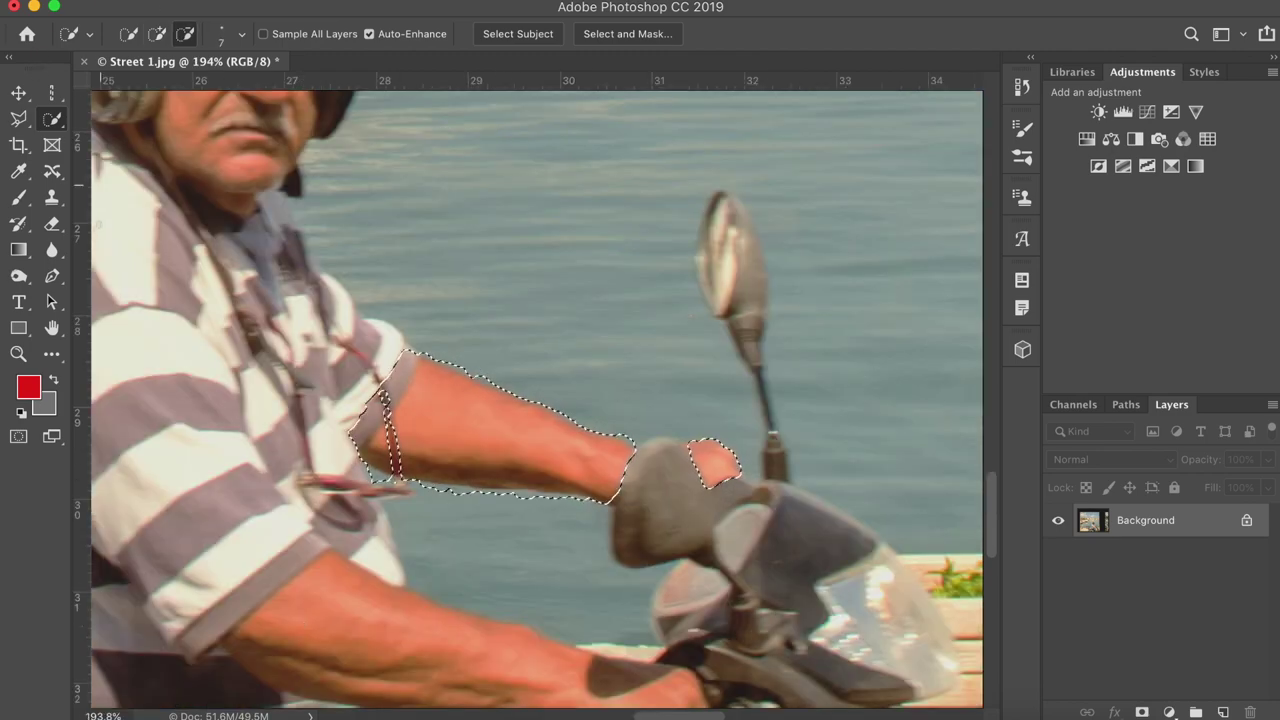
Step: Cover the selected far forearm and fingers with water sampled nearby, using the Clone Stamp at 41 px
left_click(52, 197)
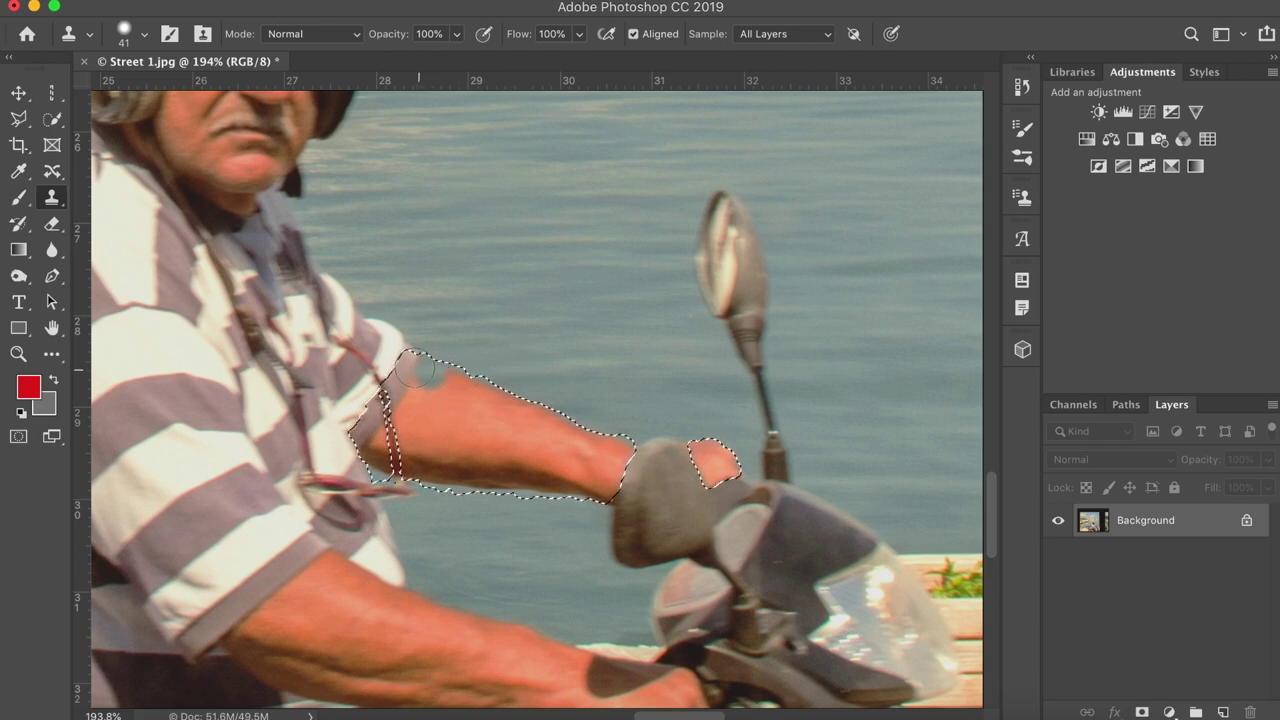
left_click_drag(415, 369, 562, 412)
left_click_drag(413, 387, 413, 398)
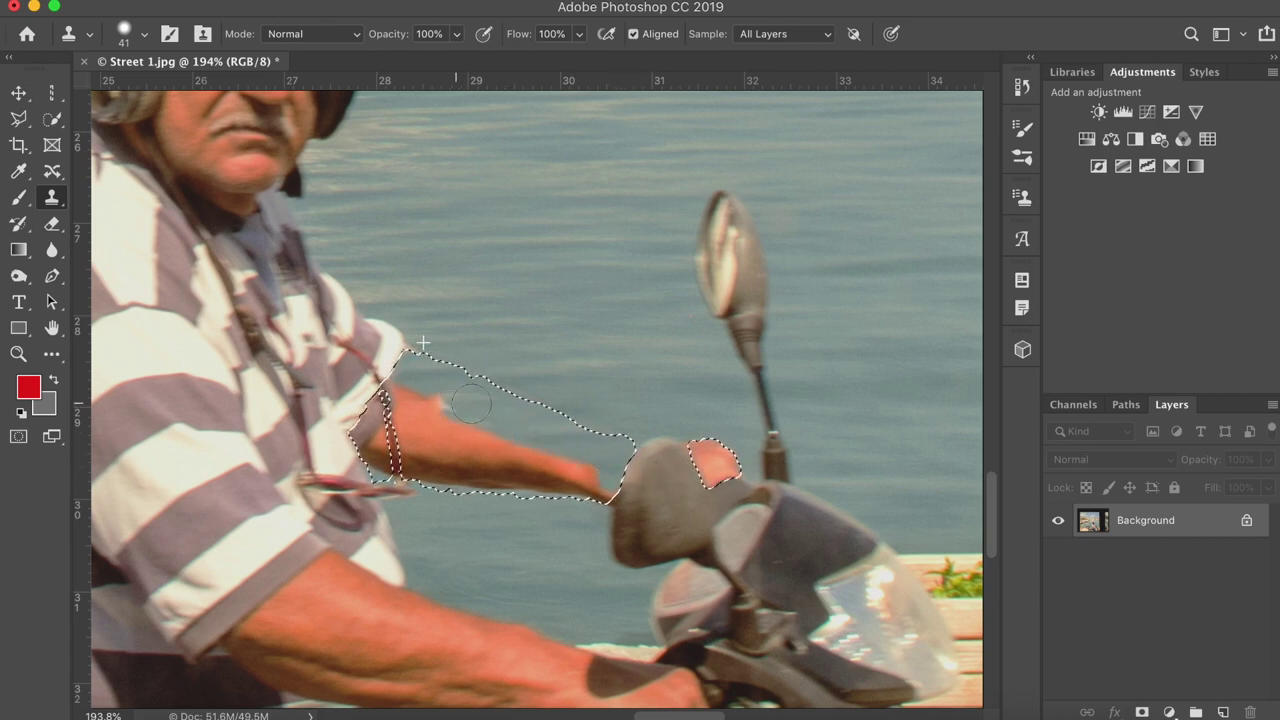
left_click_drag(482, 376, 494, 390)
left_click_drag(537, 432, 534, 439)
left_click(579, 394, "alt")
mouse_move(437, 403)
left_mouse_down()
mouse_move(471, 413)
mouse_move(381, 388)
mouse_move(375, 431)
mouse_move(585, 438)
left_mouse_up()
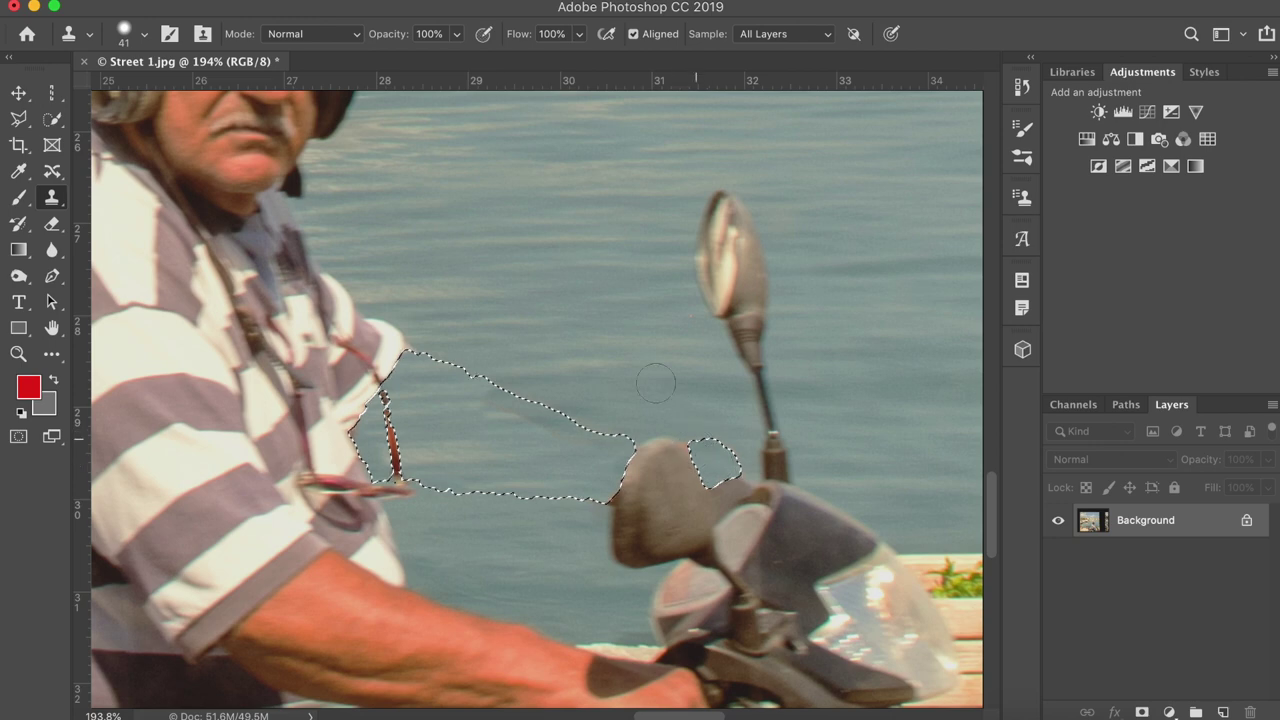
Step: Extend the selection slightly at the sleeve corner and beside the fingers with a 7 px Quick Selection brush, then return to Clone Stamp
scroll(656, 383, "up", 3)
scroll(656, 383, "up", 3)
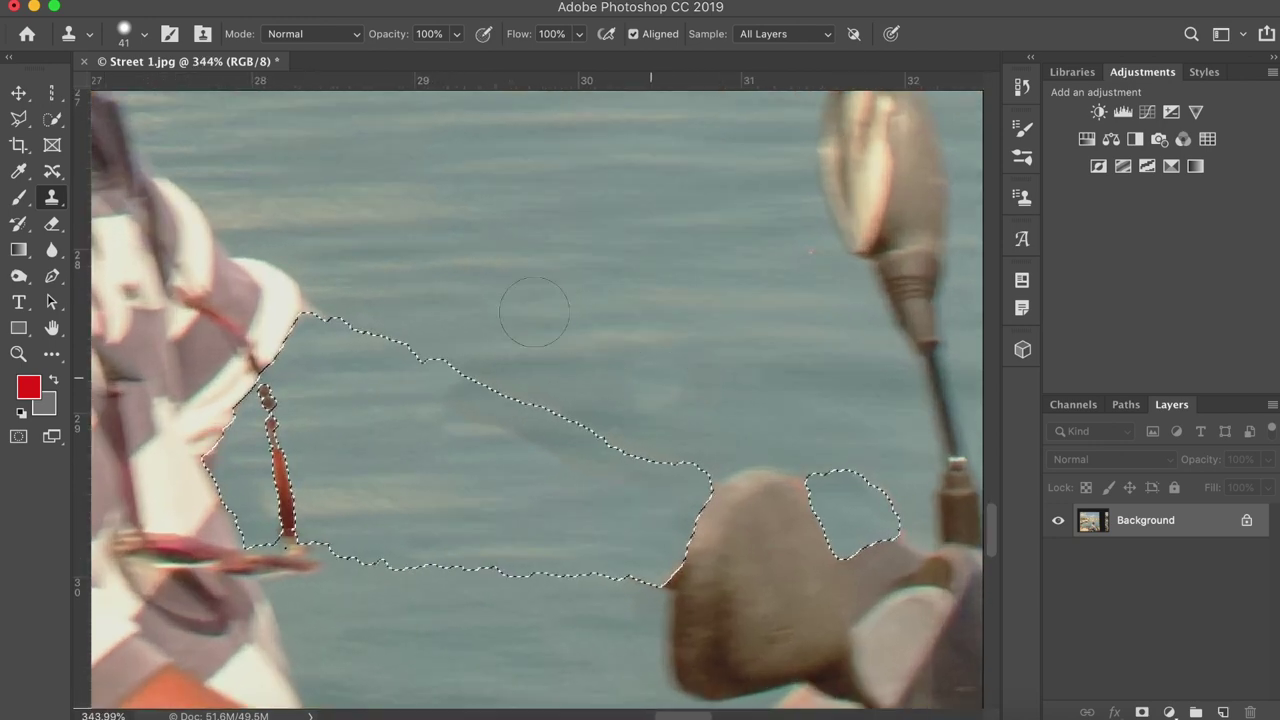
left_click(52, 119)
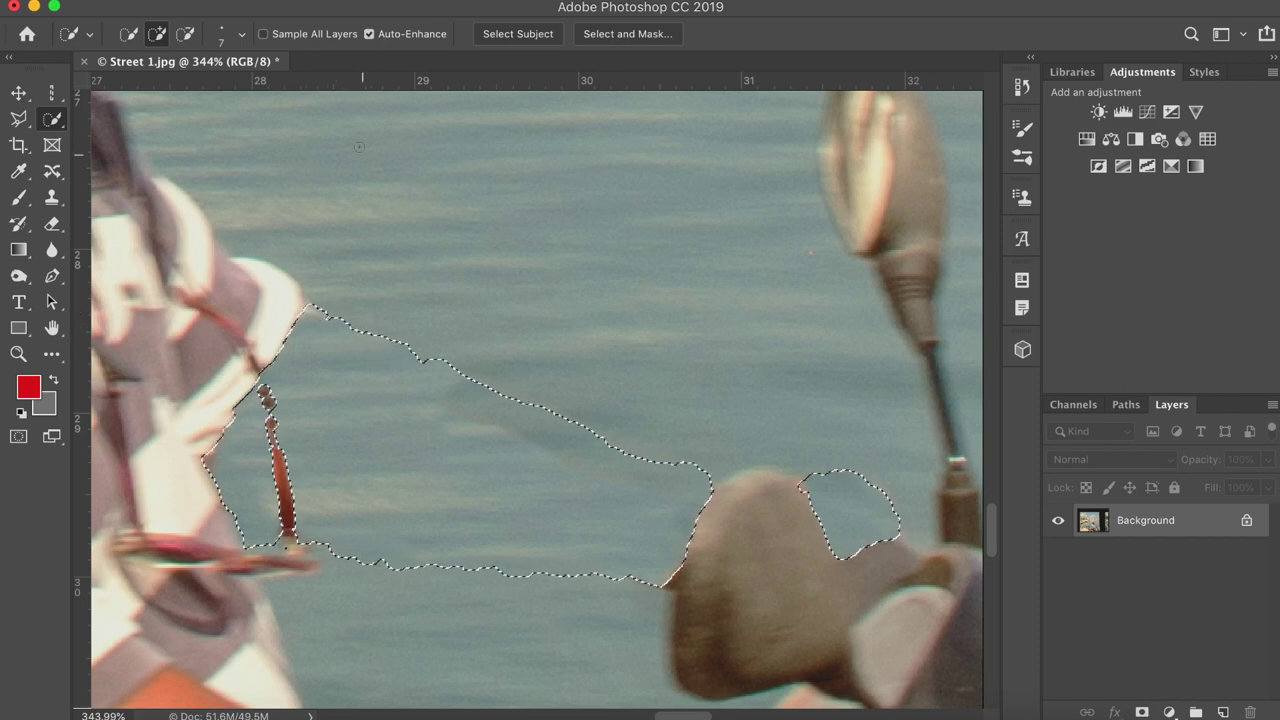
key("s")
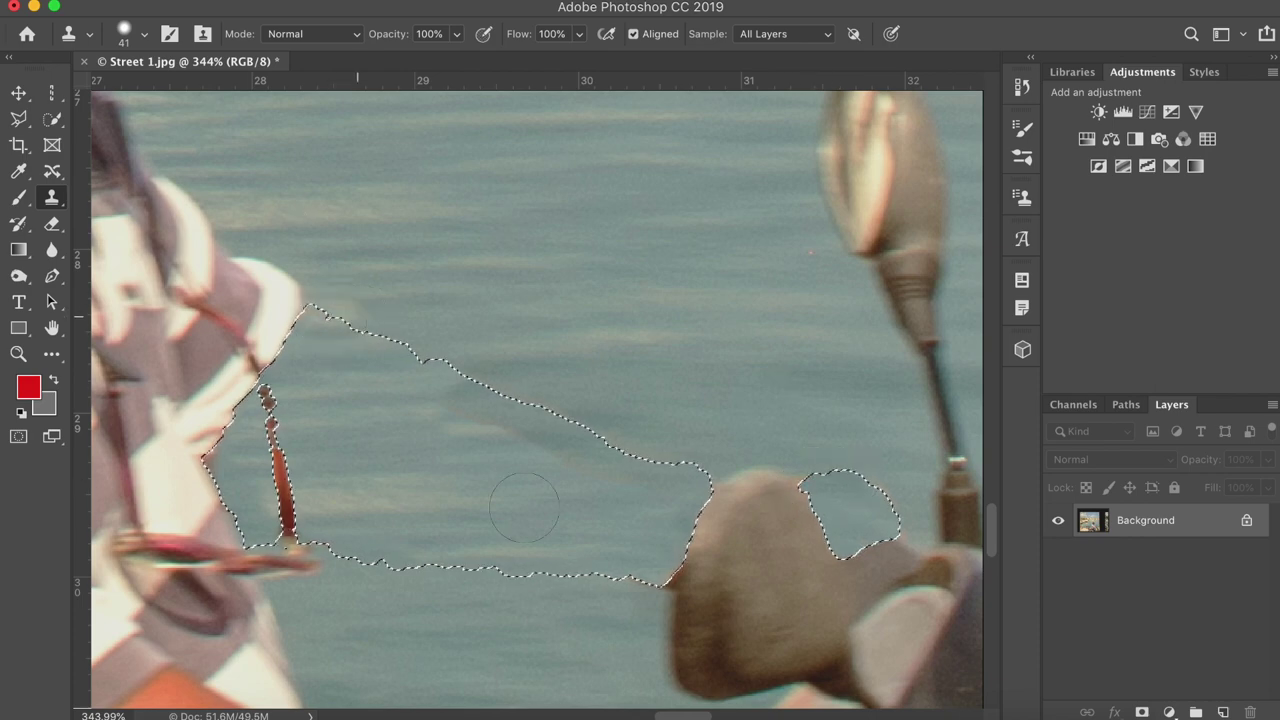
Step: Examine the retouched water area beside the rider in the context of the whole photo
scroll(494, 520, "down", 8)
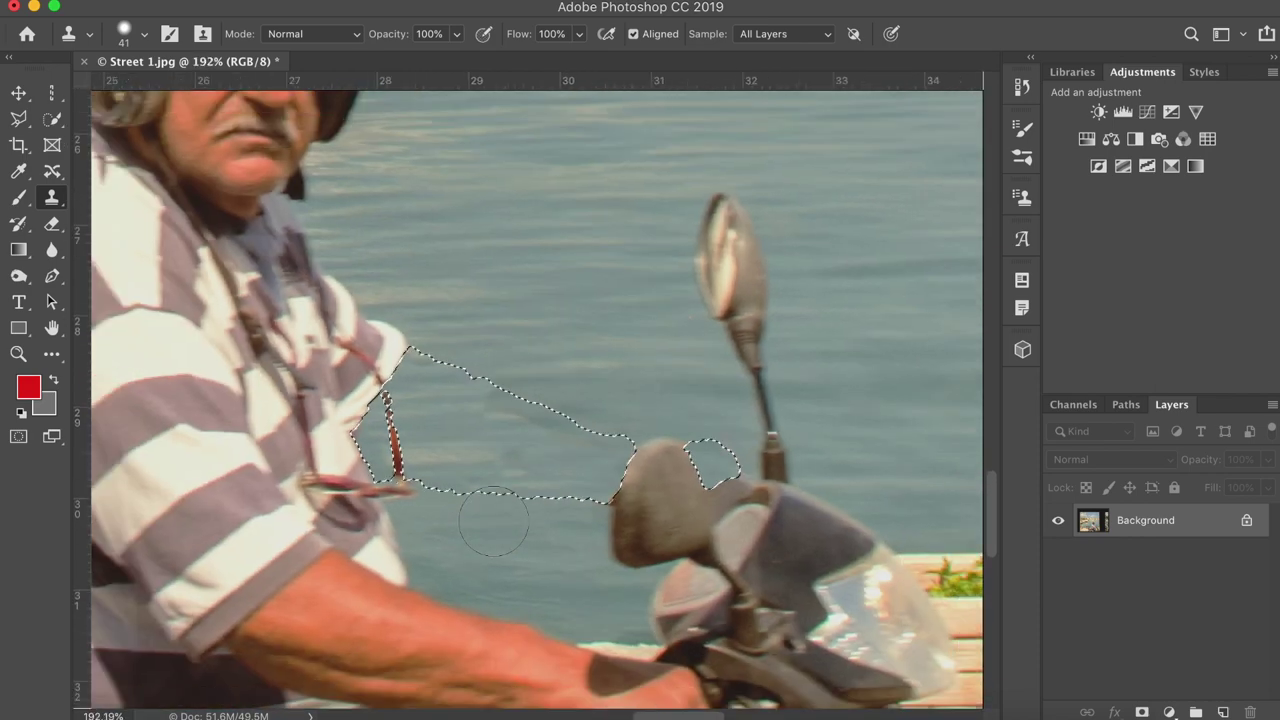
key("ctrl+d")
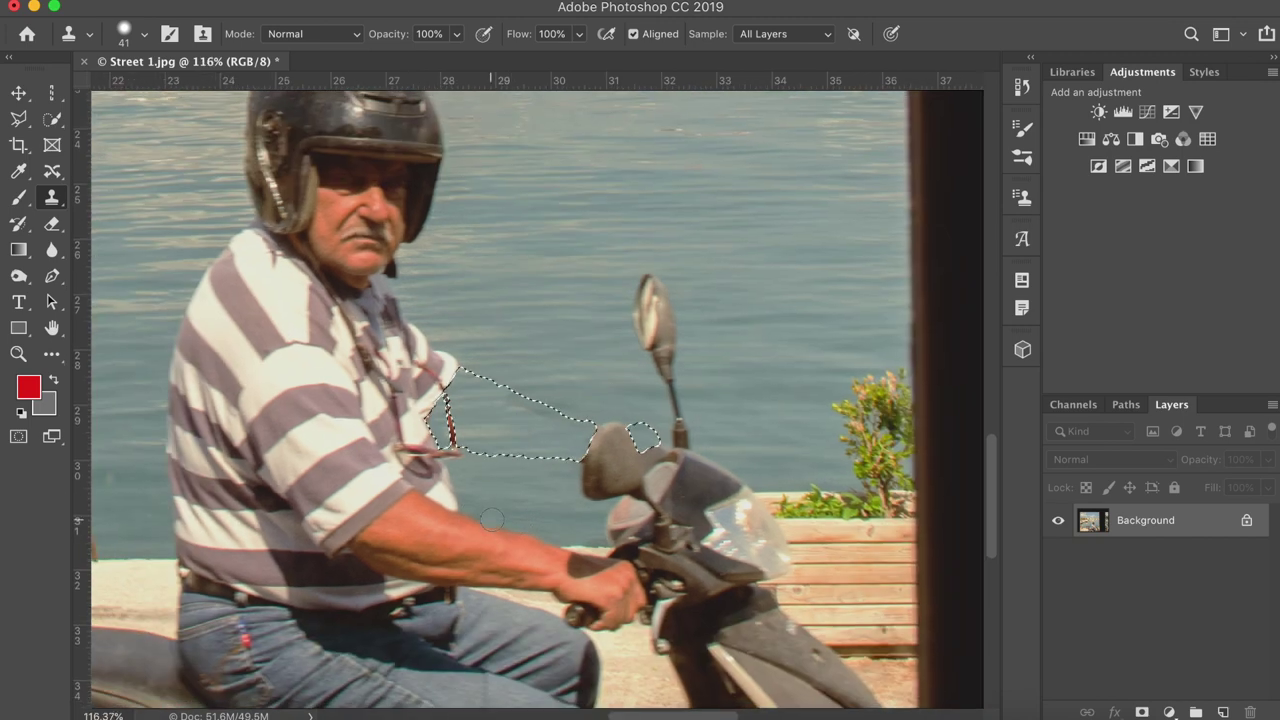
scroll(494, 520, "down", 4)
scroll(494, 520, "down", 1)
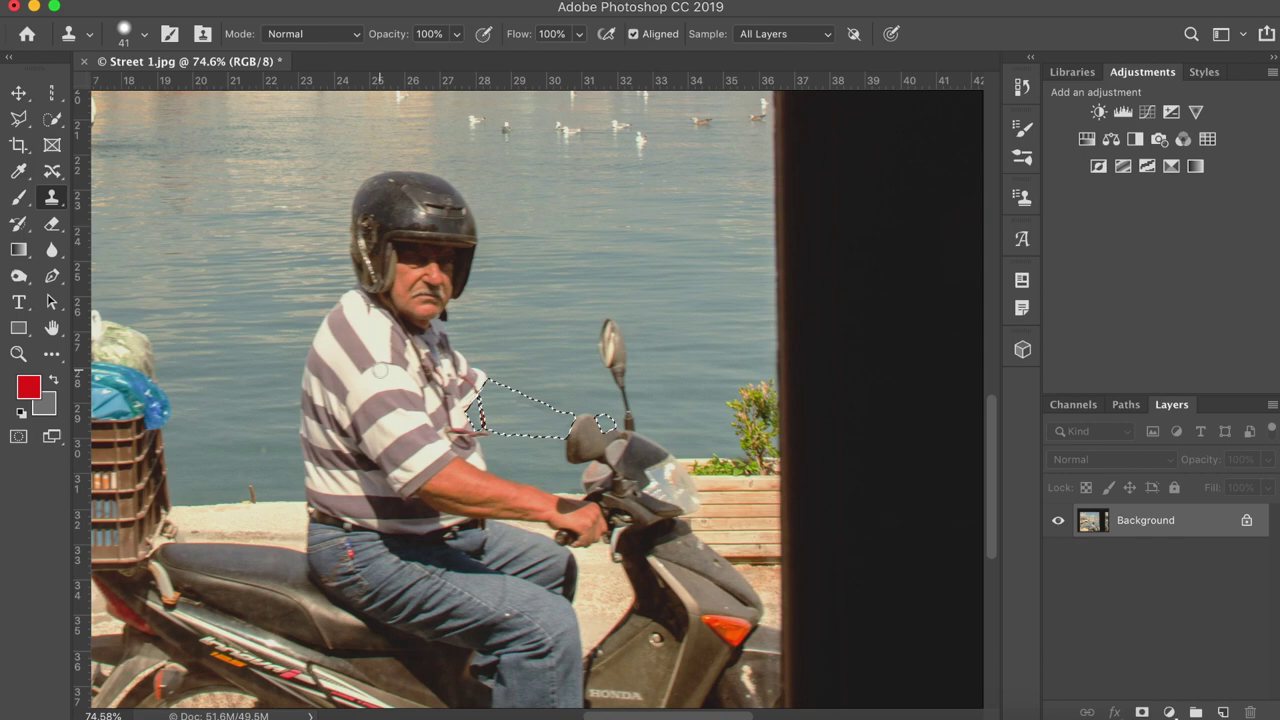
scroll(380, 370, "left", 3)
scroll(380, 370, "down", 2)
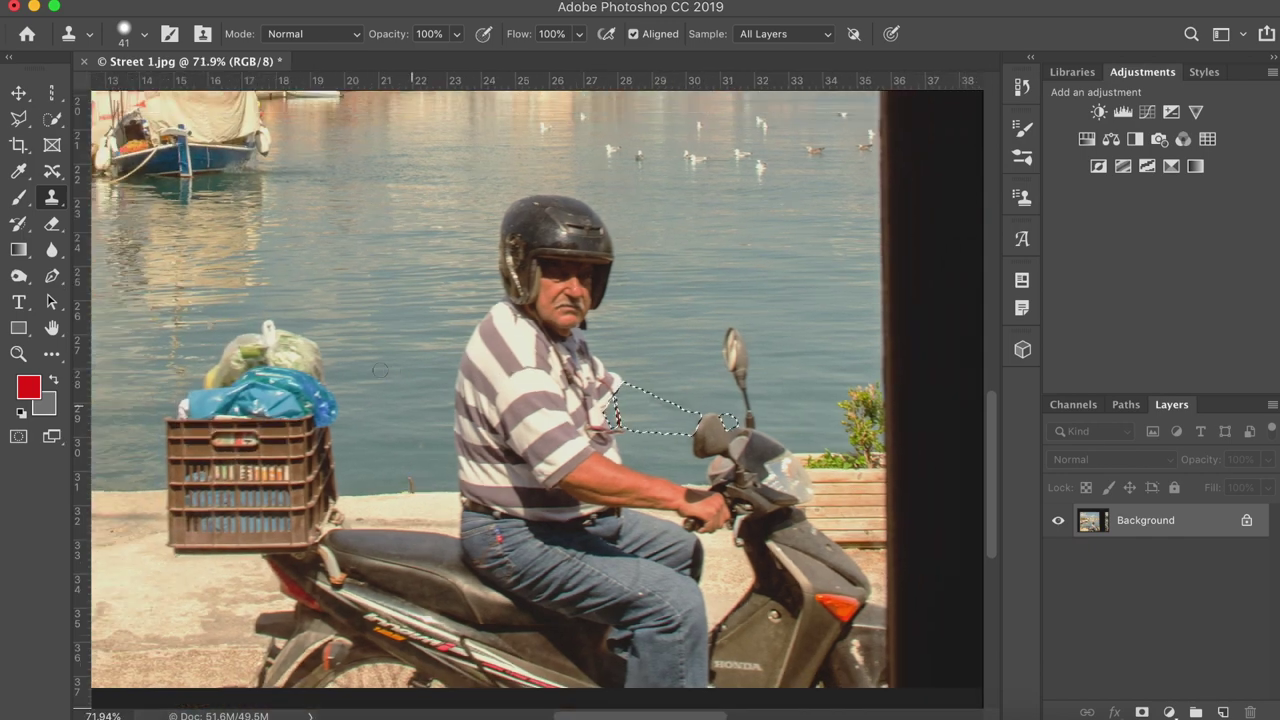
scroll(380, 370, "down", 5)
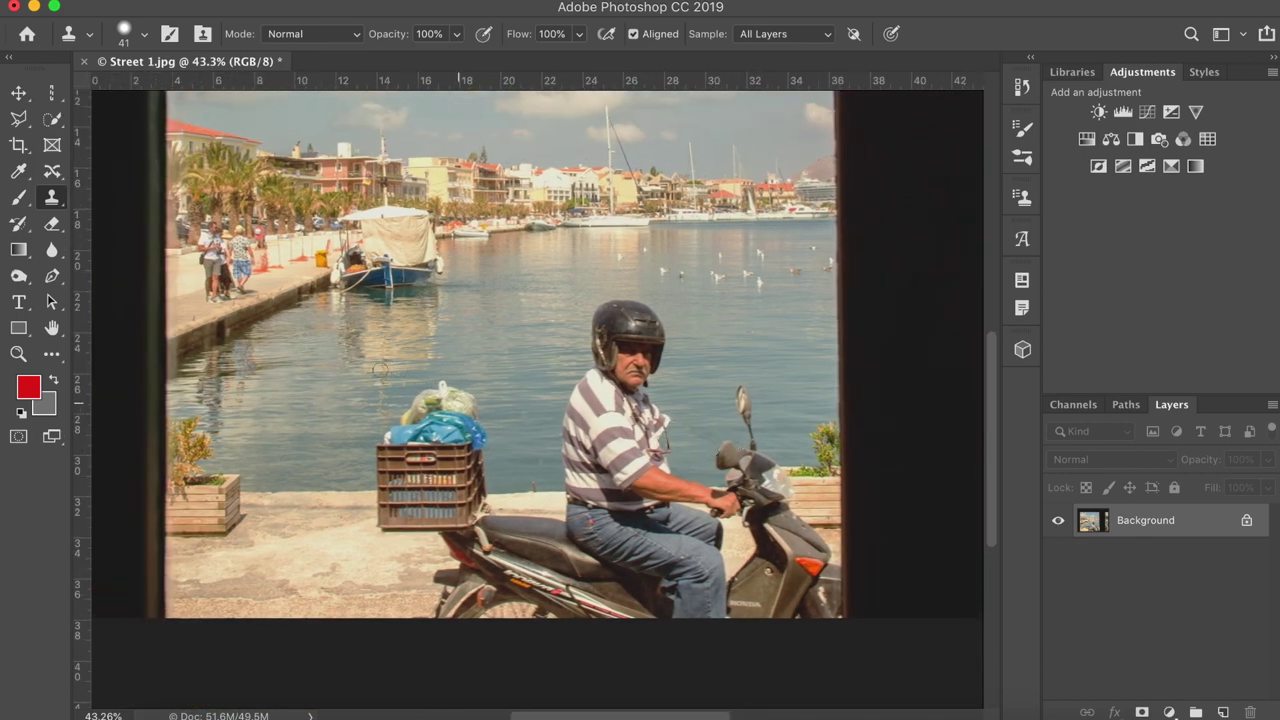
Step: Remove the remaining forearm selection beside the rider using a 95 px subtracting Quick Selection brush
left_click(58, 121)
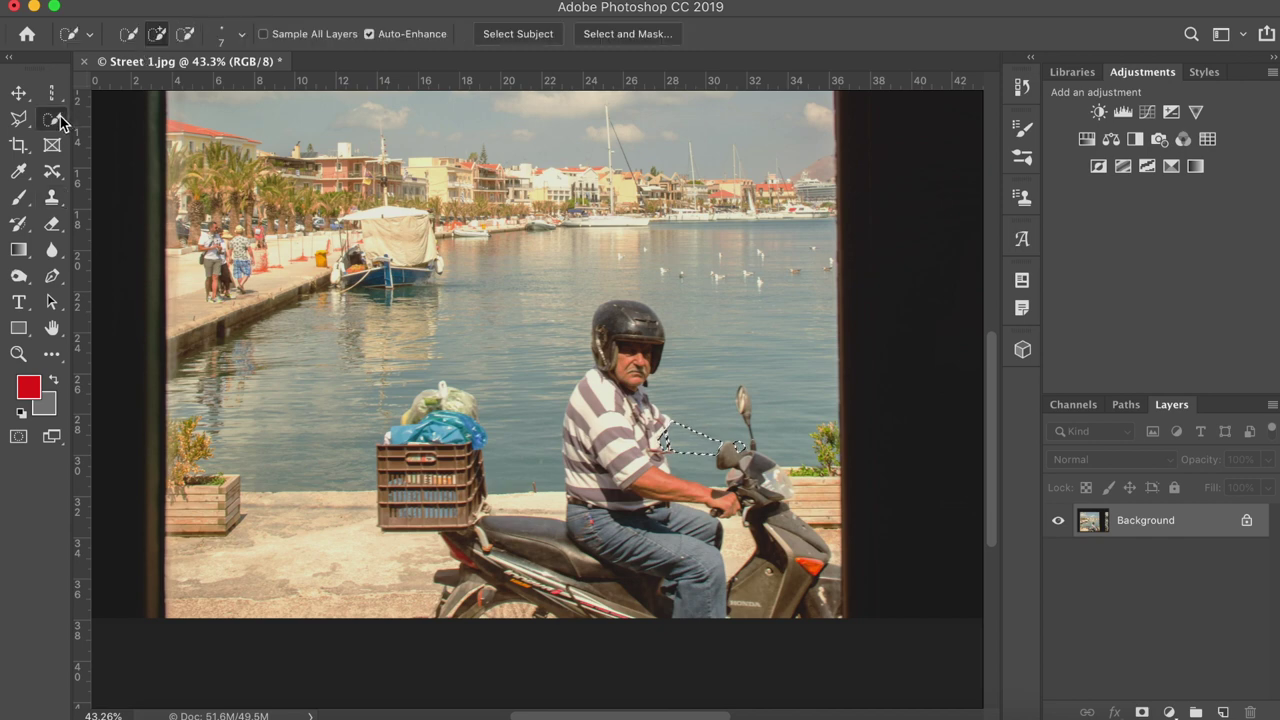
left_click(185, 34)
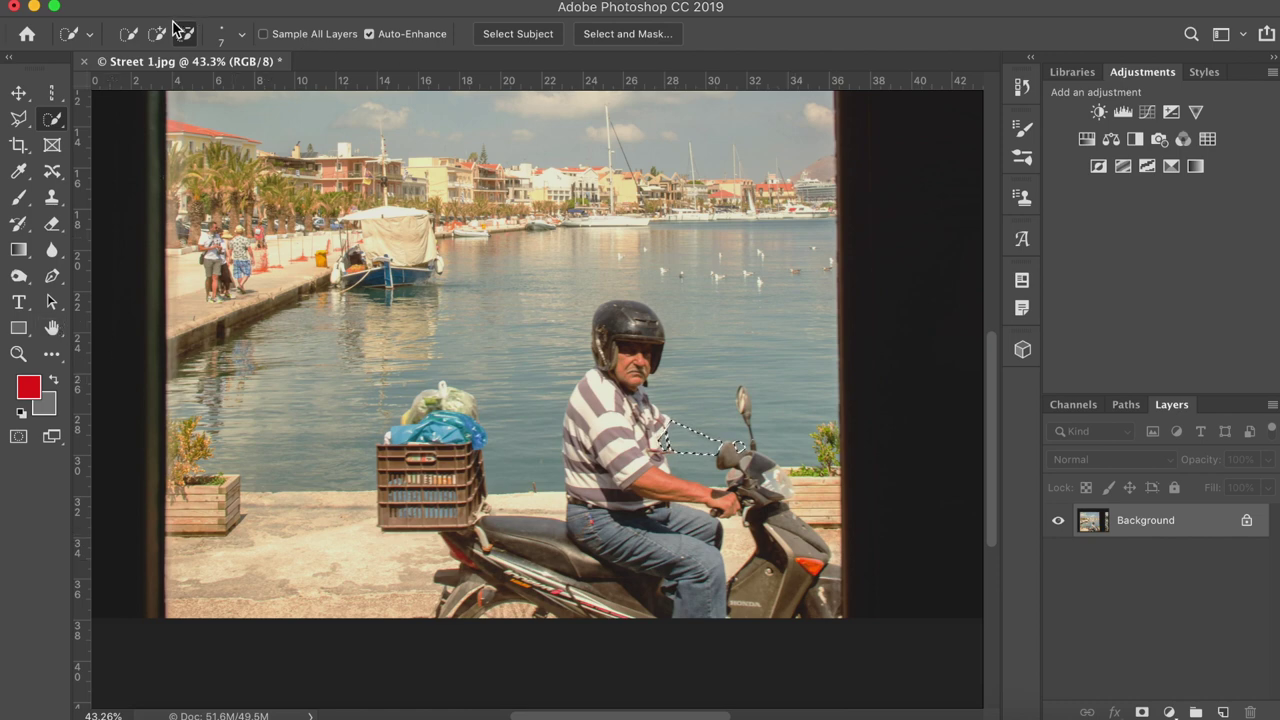
left_click(223, 35)
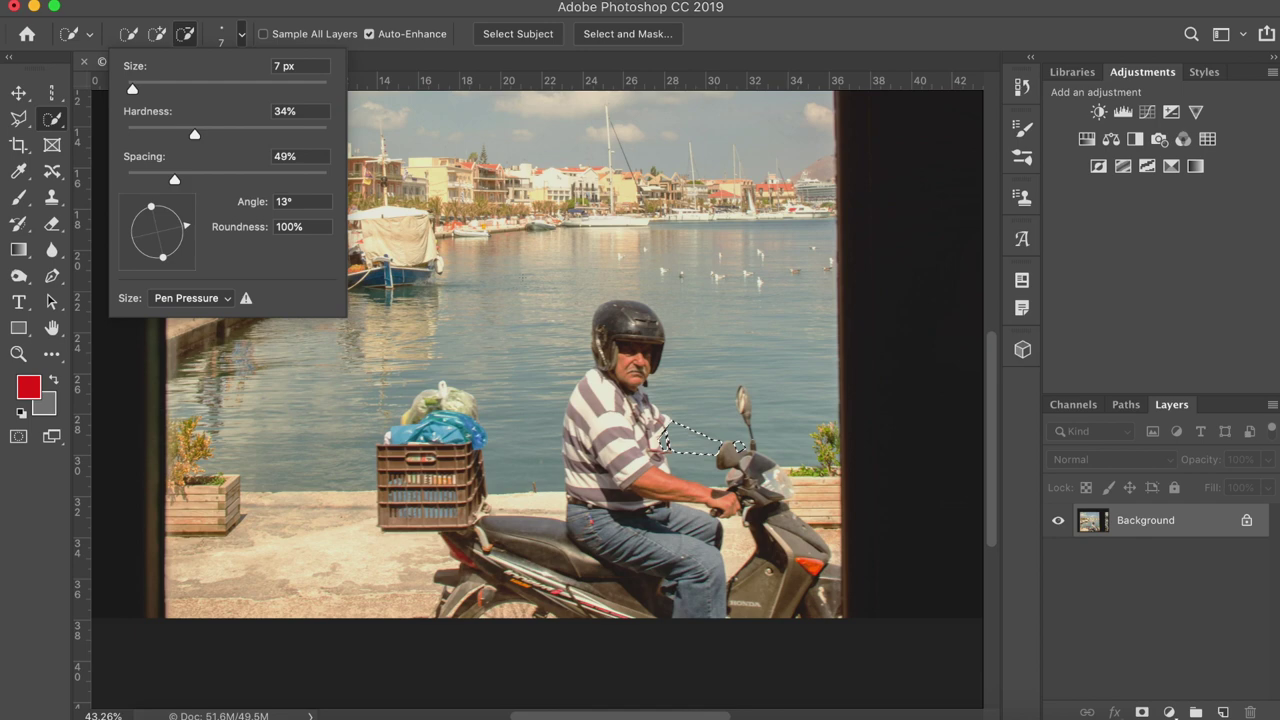
left_click(221, 88)
left_click_drag(718, 383, 682, 464)
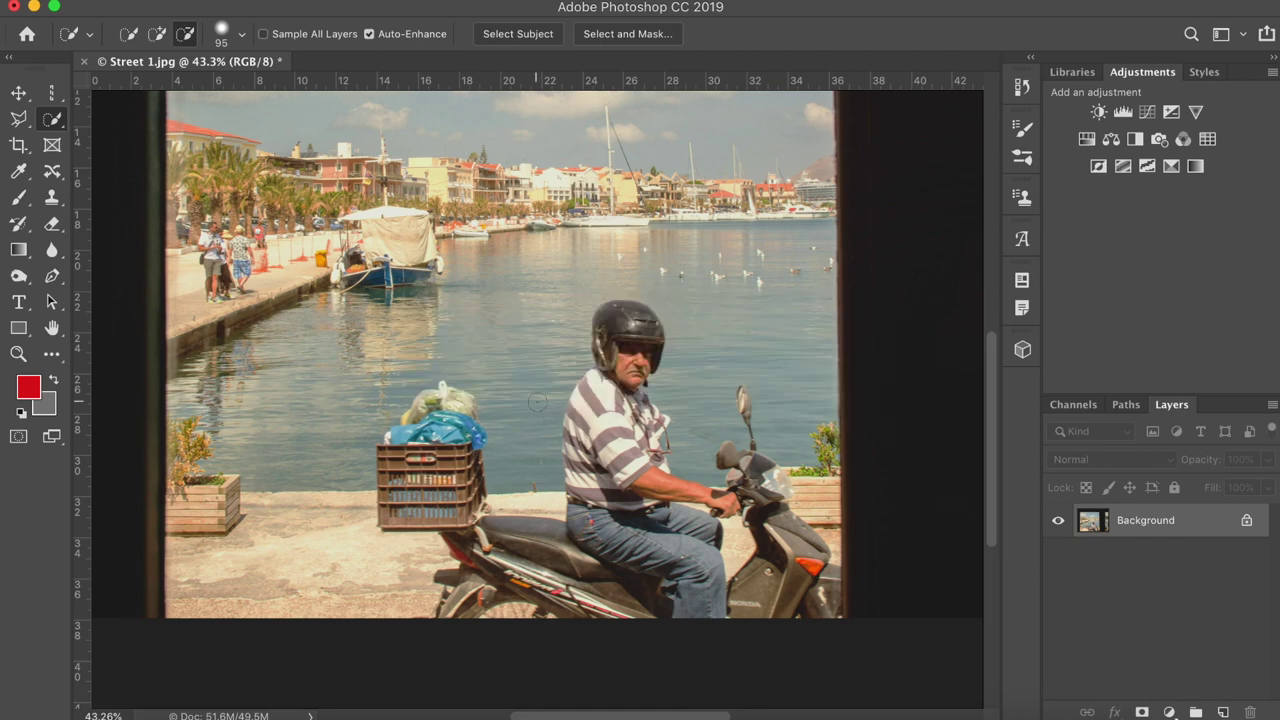
Step: Duplicate the retouched Background layer as a new layer above it
key("ctrl+minus")
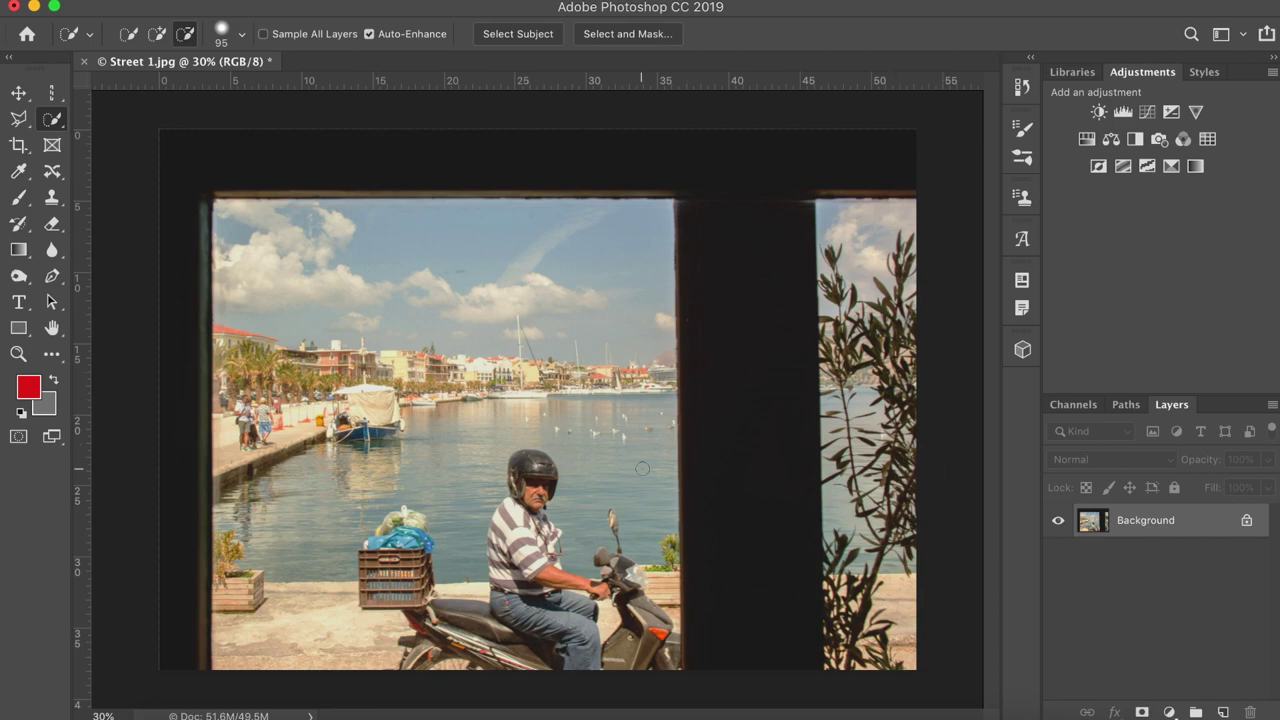
scroll(642, 468, "up", 5)
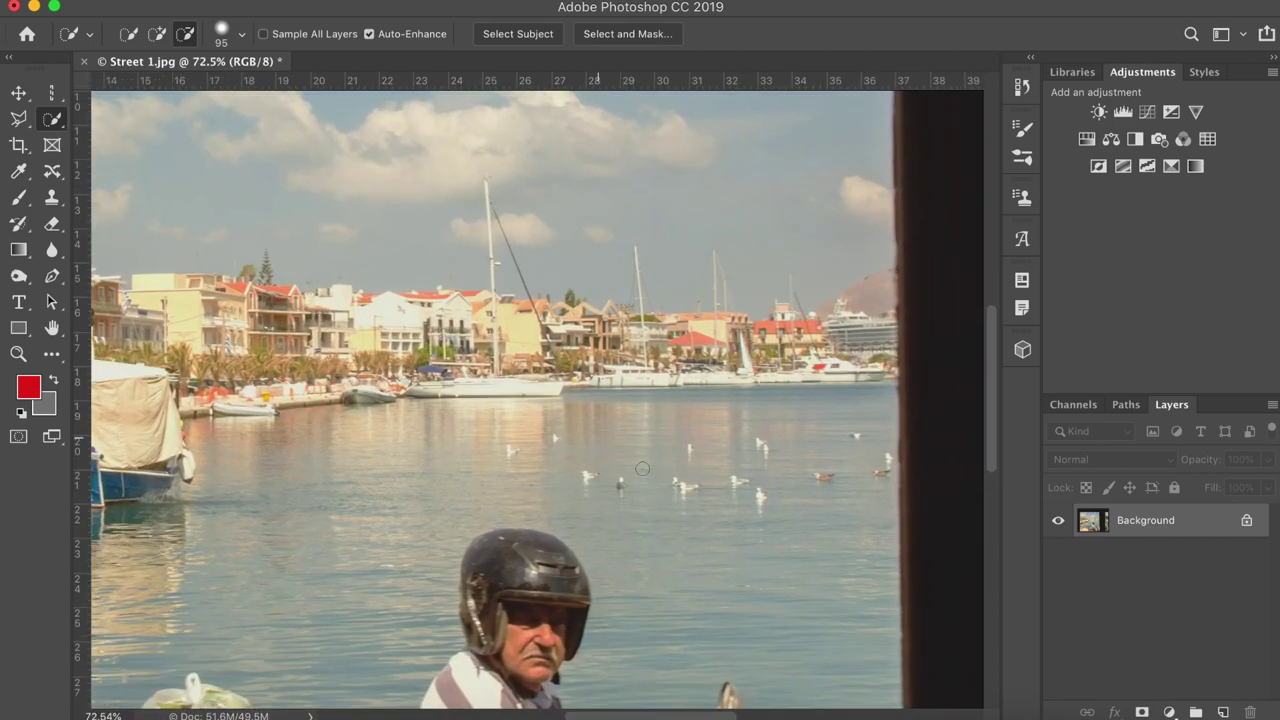
scroll(642, 468, "up", 2)
scroll(642, 468, "down", 3)
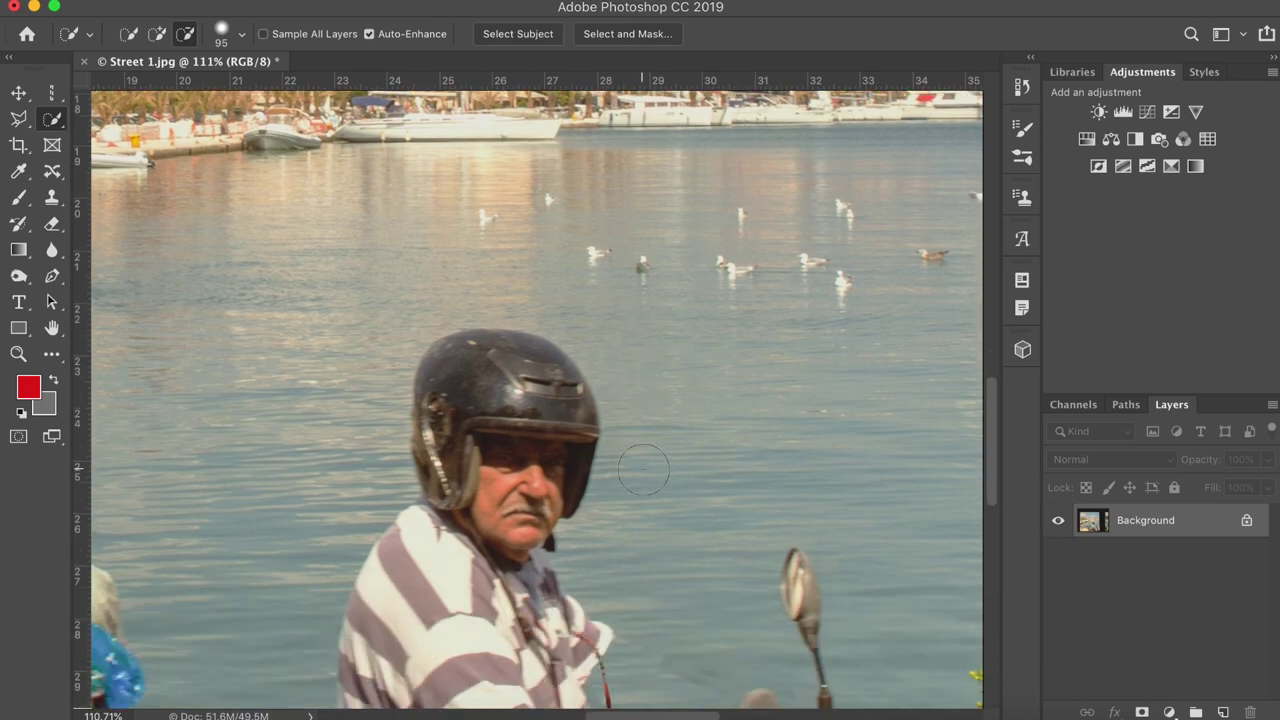
scroll(643, 468, "down", 1)
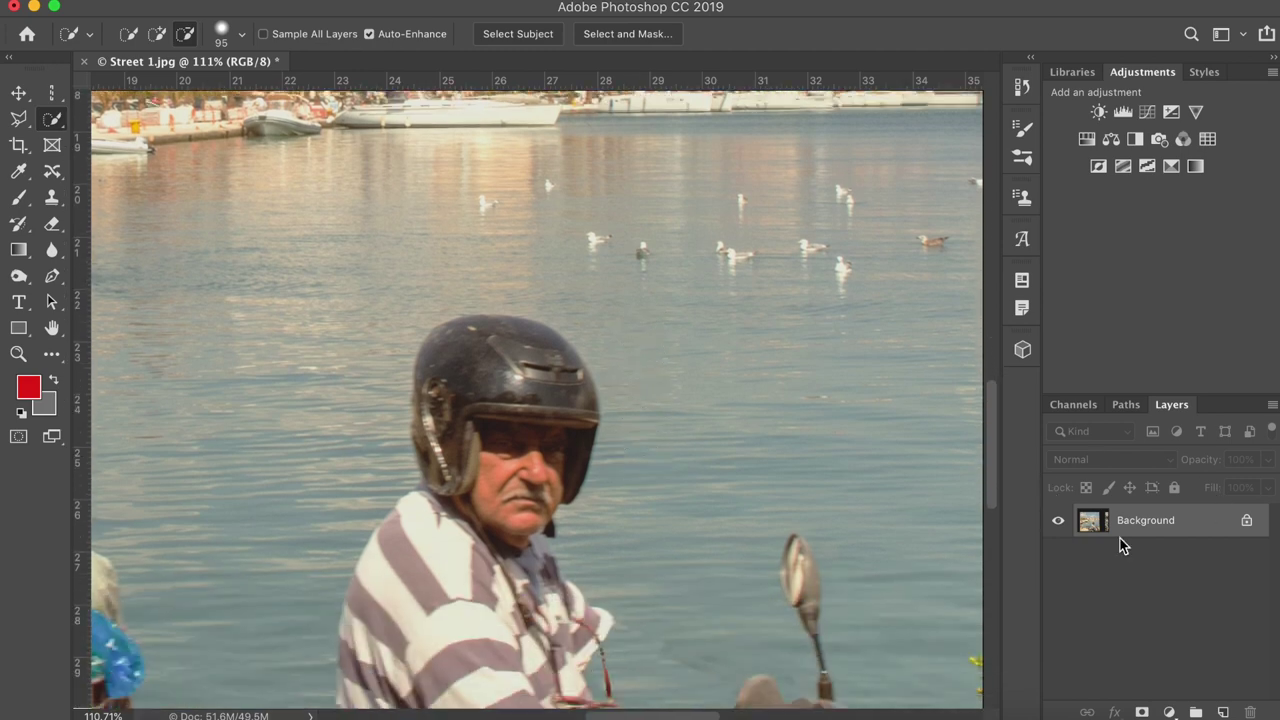
key("super+j")
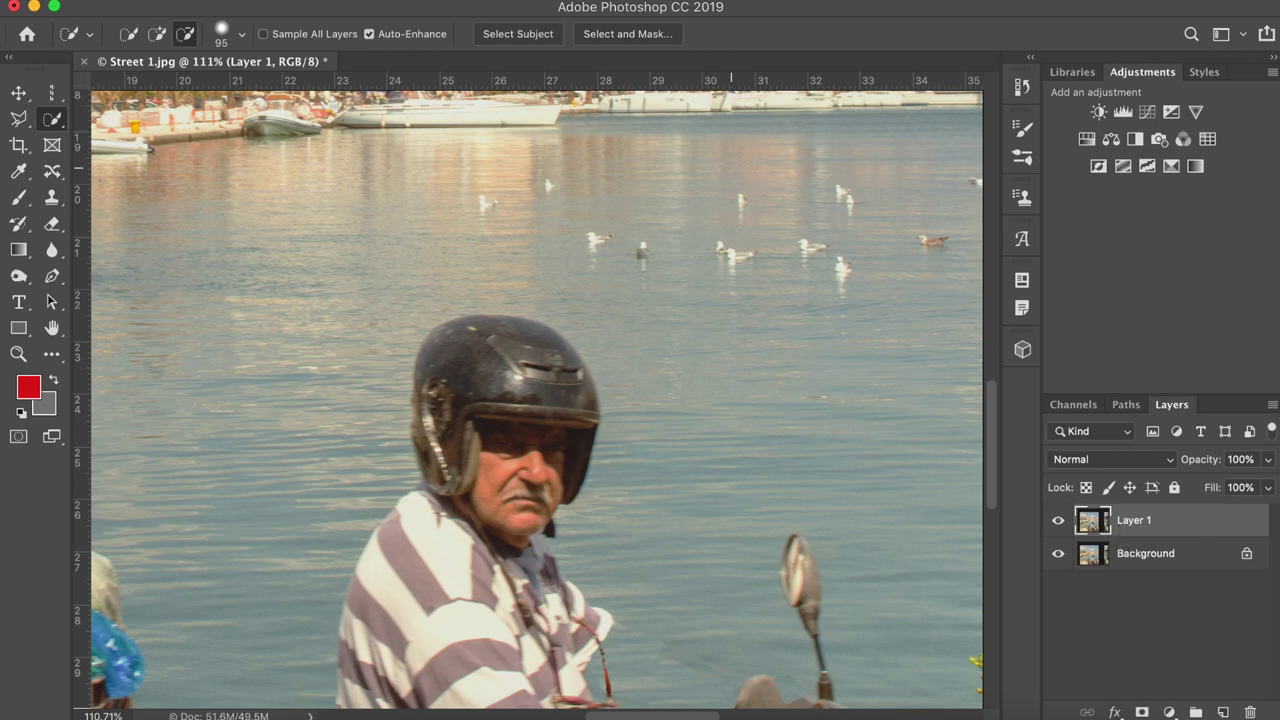
Step: Start the High Pass filter on the duplicate layer and centre its preview on the rider's helmet and face
left_click(490, 0)
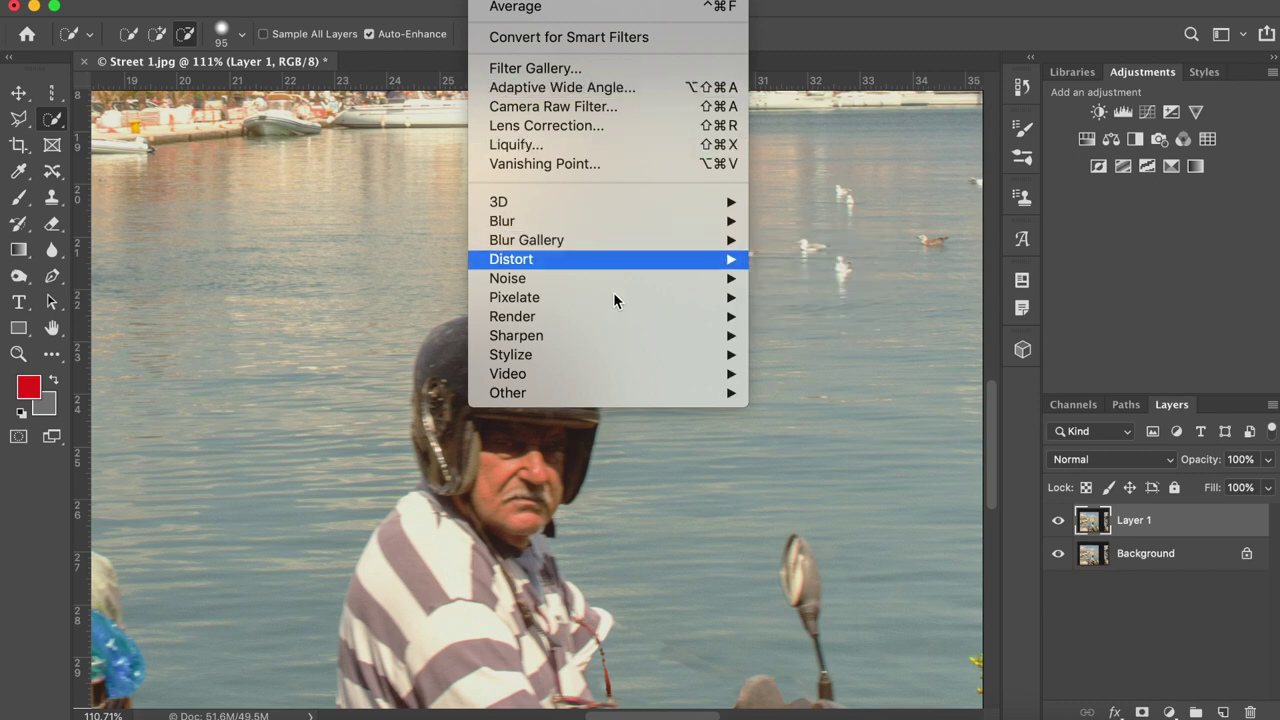
mouse_move(666, 393)
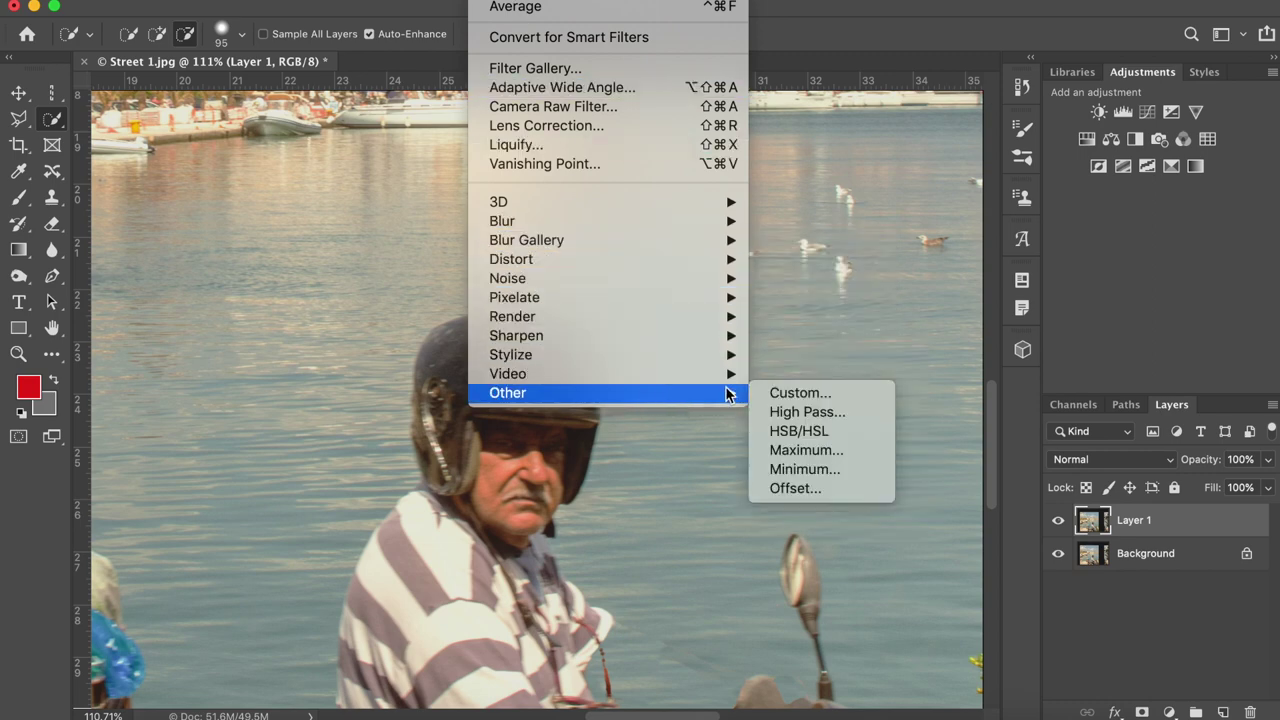
left_click(814, 416)
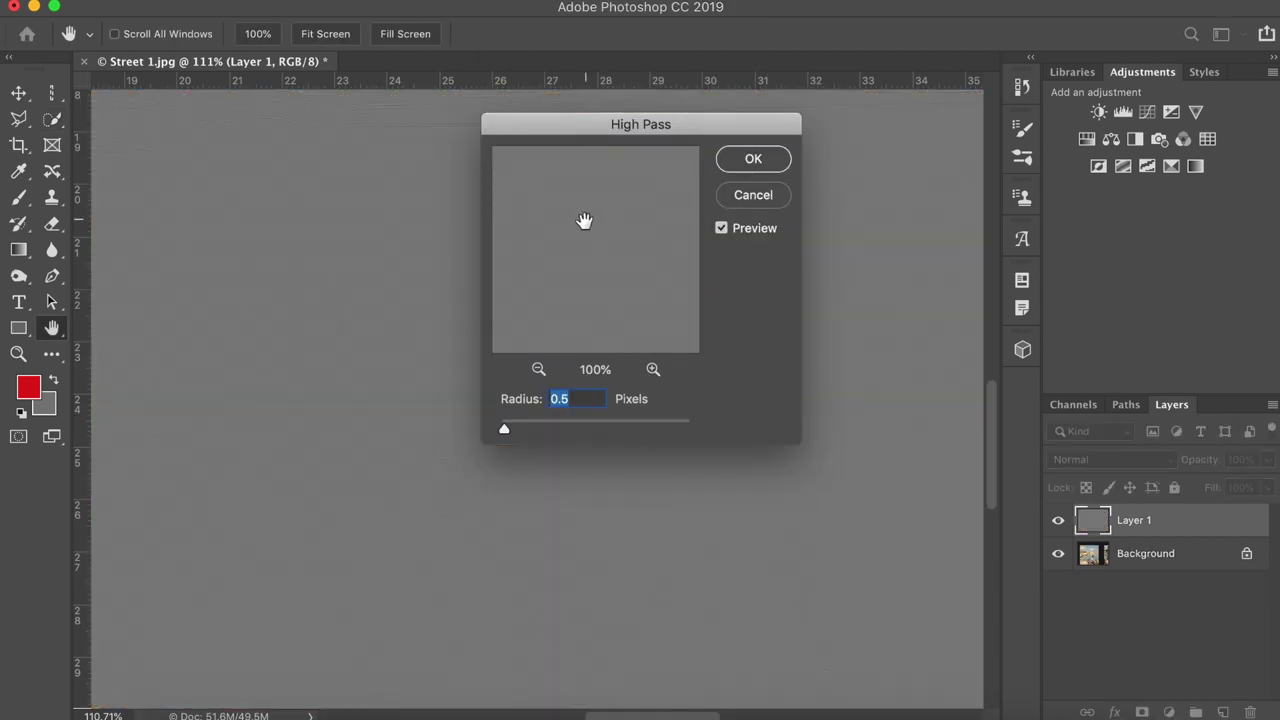
left_click_drag(606, 214, 609, 392)
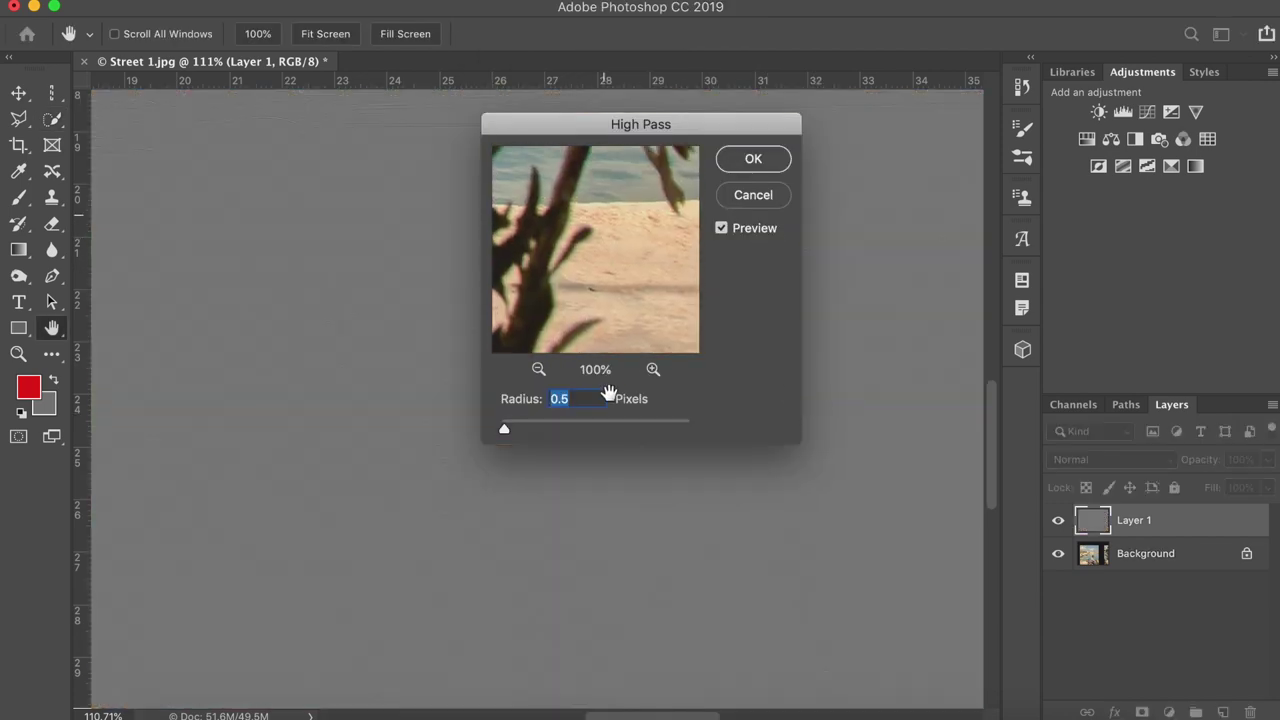
left_click_drag(582, 194, 796, 662)
left_click_drag(557, 171, 948, 420)
left_click_drag(814, 298, 1130, 305)
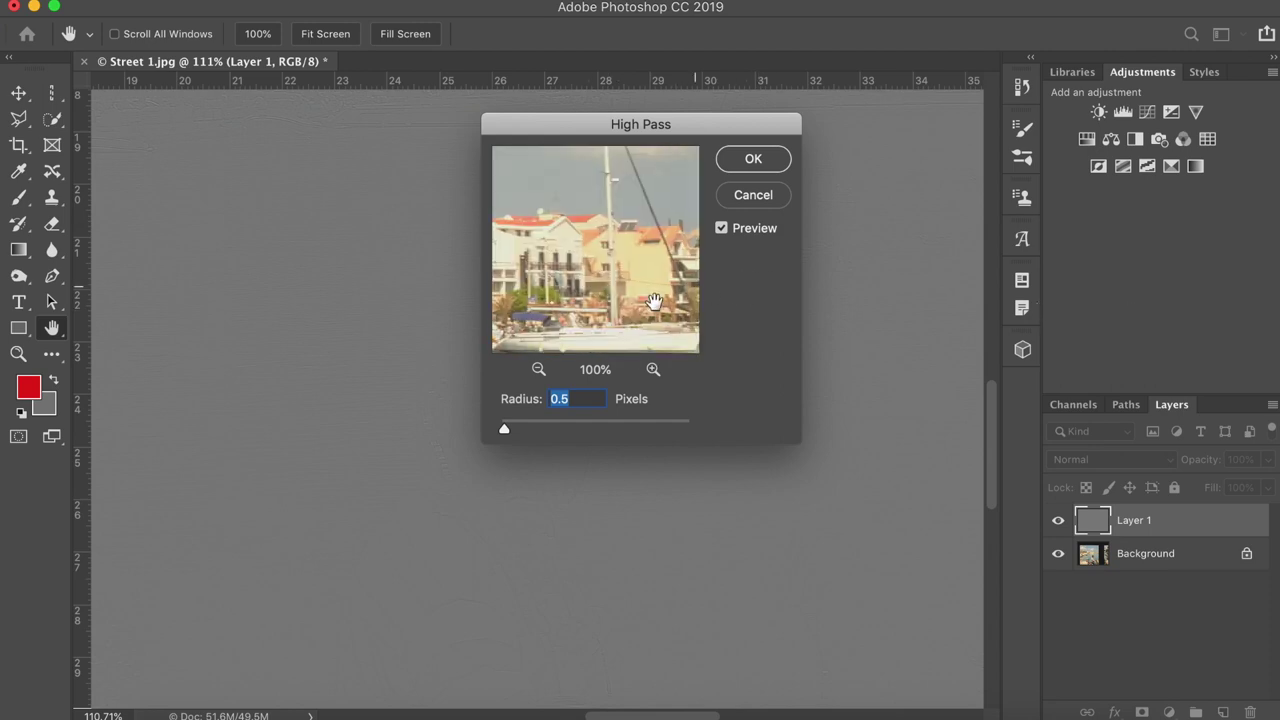
left_click_drag(655, 302, 657, 157)
left_click_drag(612, 240, 1023, 308)
left_click_drag(606, 314, 606, 149)
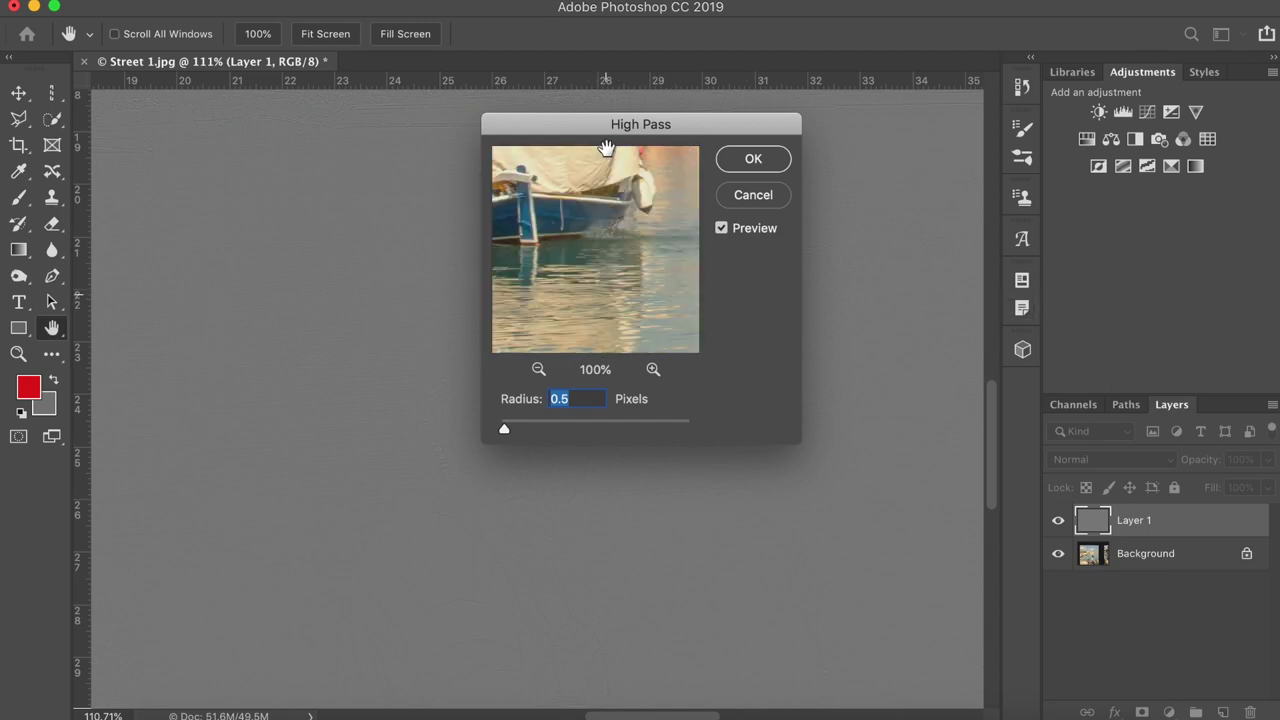
left_click_drag(634, 264, 634, 124)
left_click_drag(637, 225, 398, 246)
left_click_drag(608, 268, 691, 380)
left_click_drag(637, 281, 558, 305)
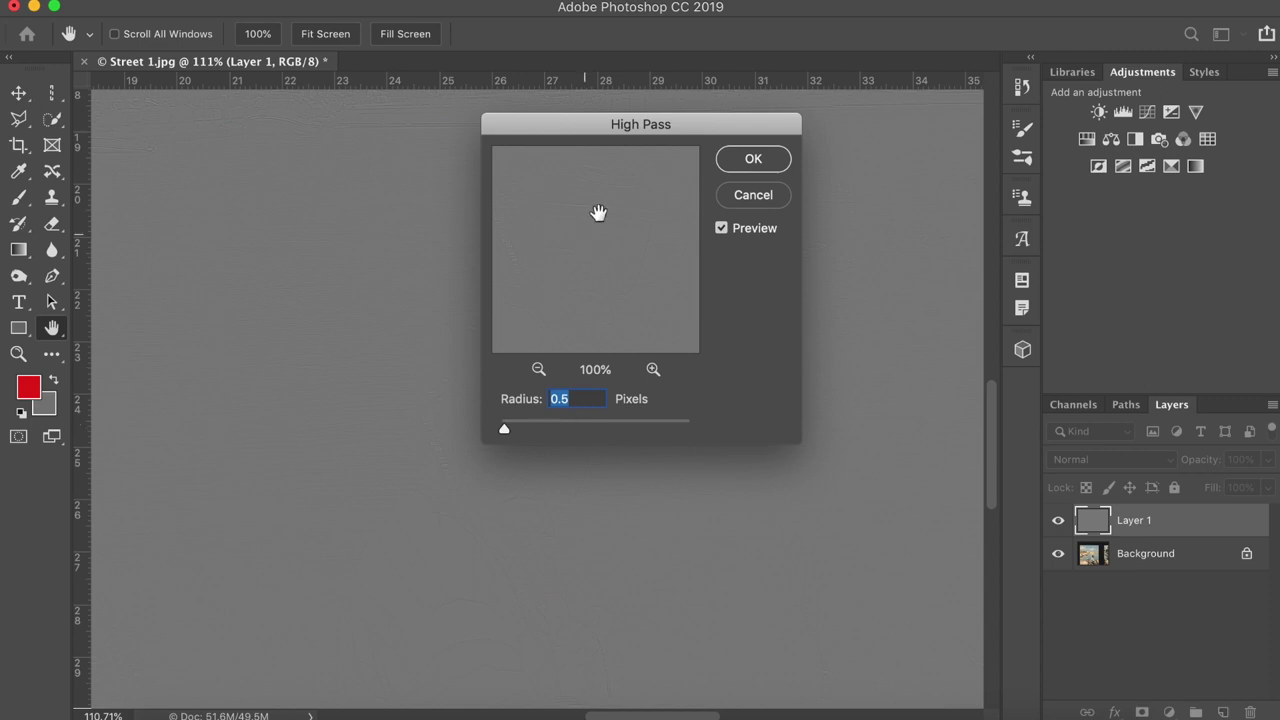
Step: Set the High Pass radius slightly below 1.3 pixels so only fine edges show, and apply the filter
left_click(530, 430)
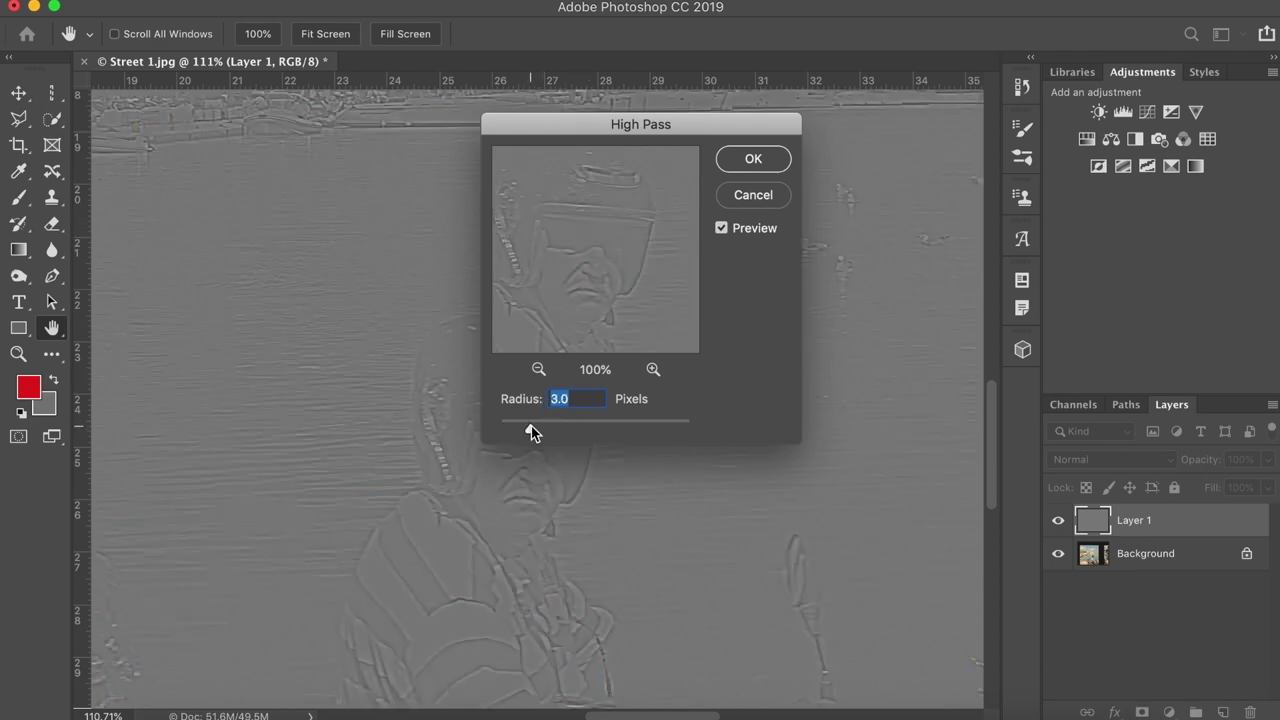
left_click_drag(520, 428, 514, 427)
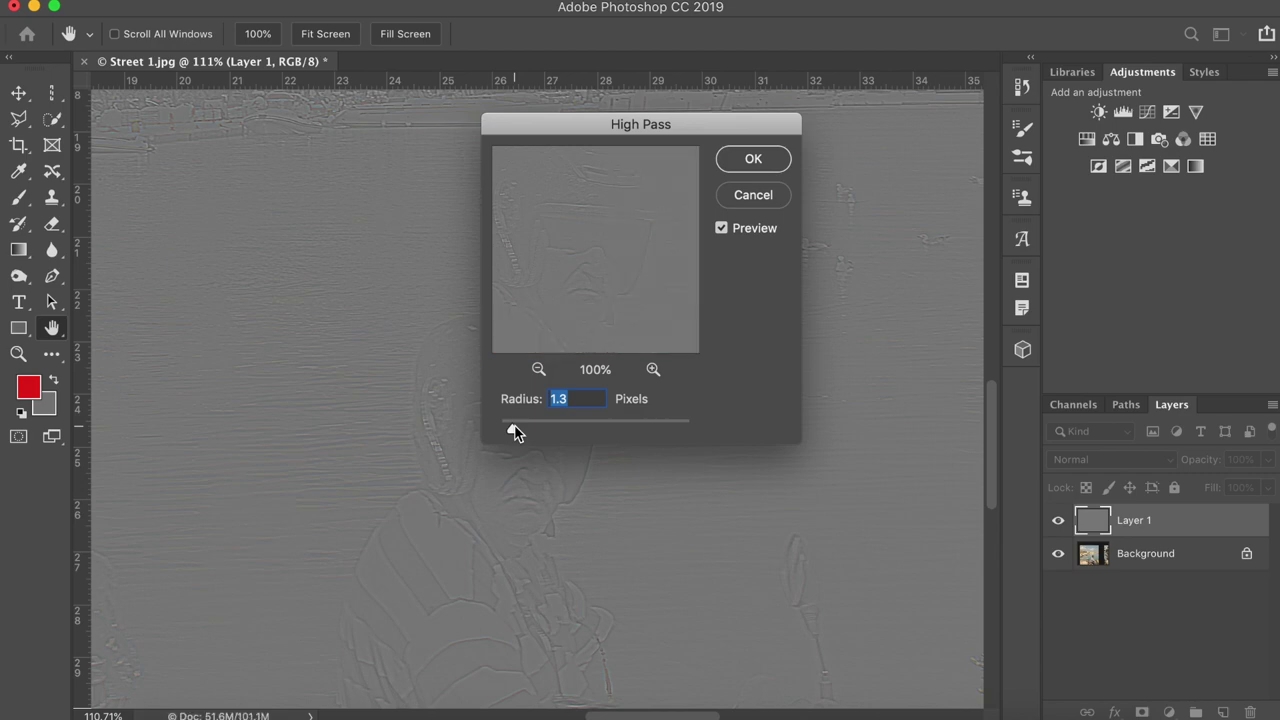
left_click_drag(514, 428, 510, 428)
left_click_drag(511, 425, 510, 424)
left_click(753, 160)
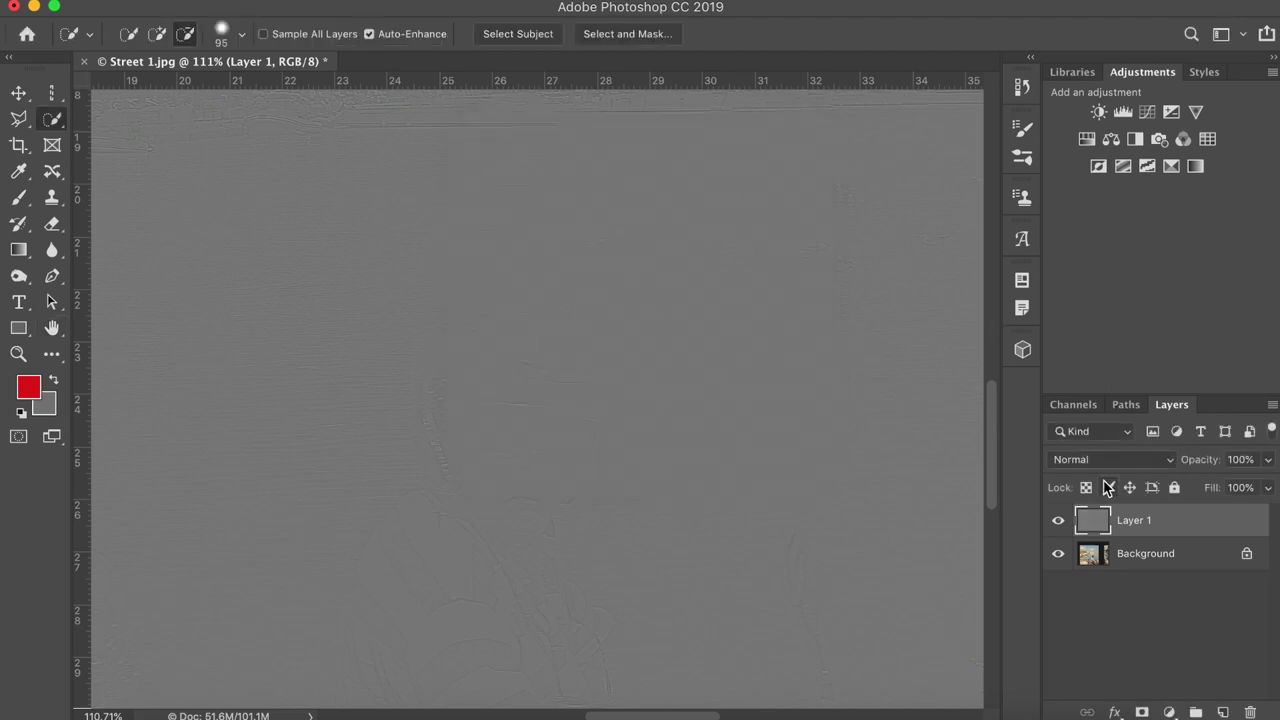
Step: Set the high-pass layer's blend mode to Overlay
left_click(1110, 459)
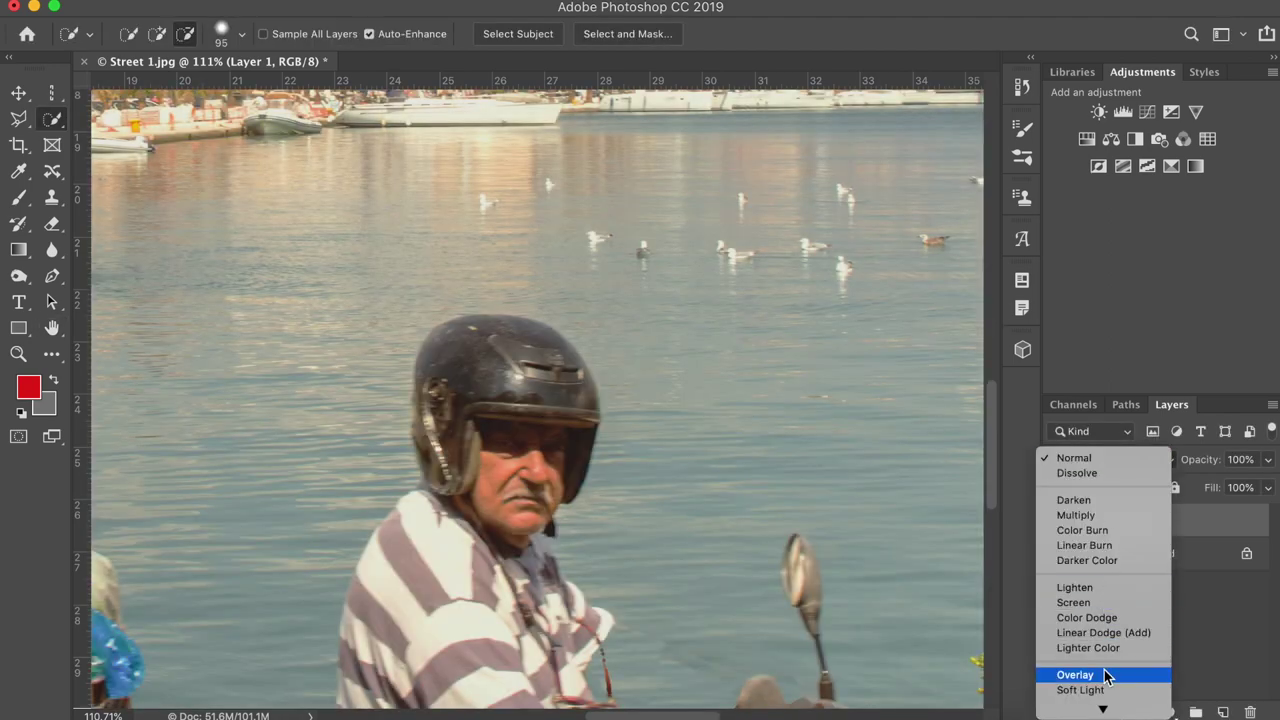
left_click(1107, 677)
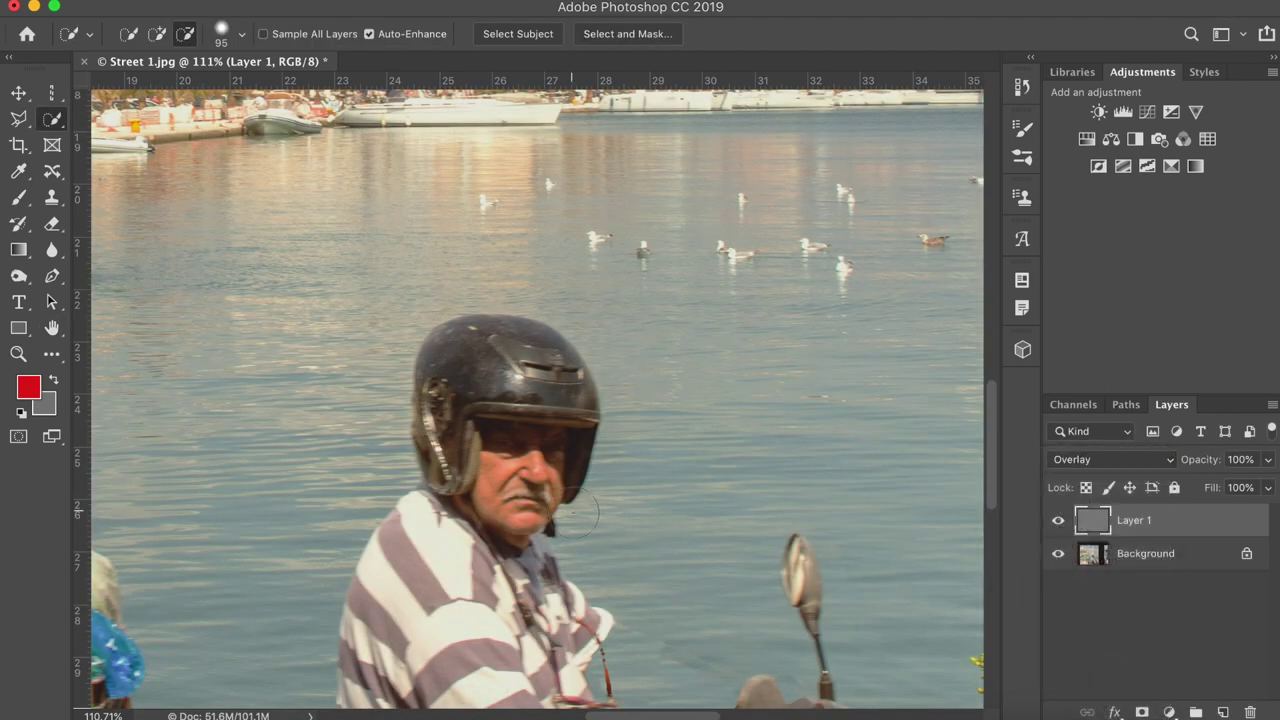
Step: Compare the photo with and without the high-pass sharpening by repeatedly hiding and showing Layer 1
left_click(1059, 521)
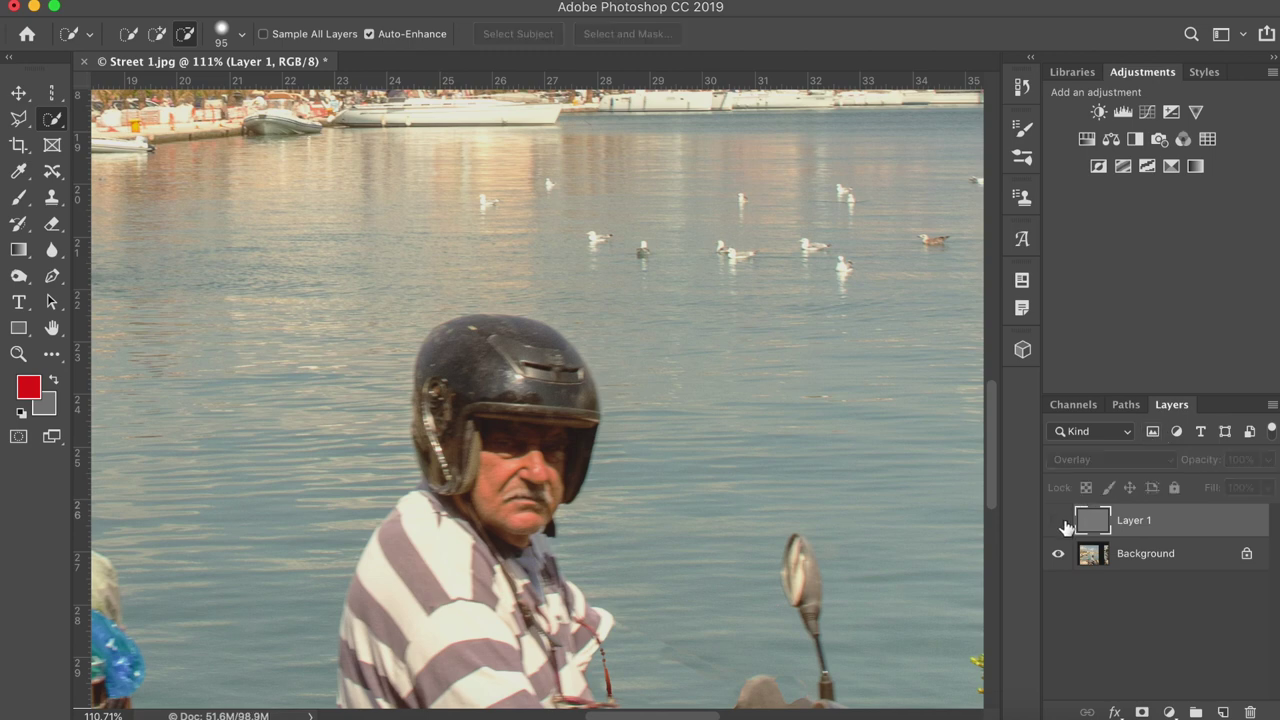
left_click(1059, 521)
left_click(1059, 521)
left_click(1059, 521)
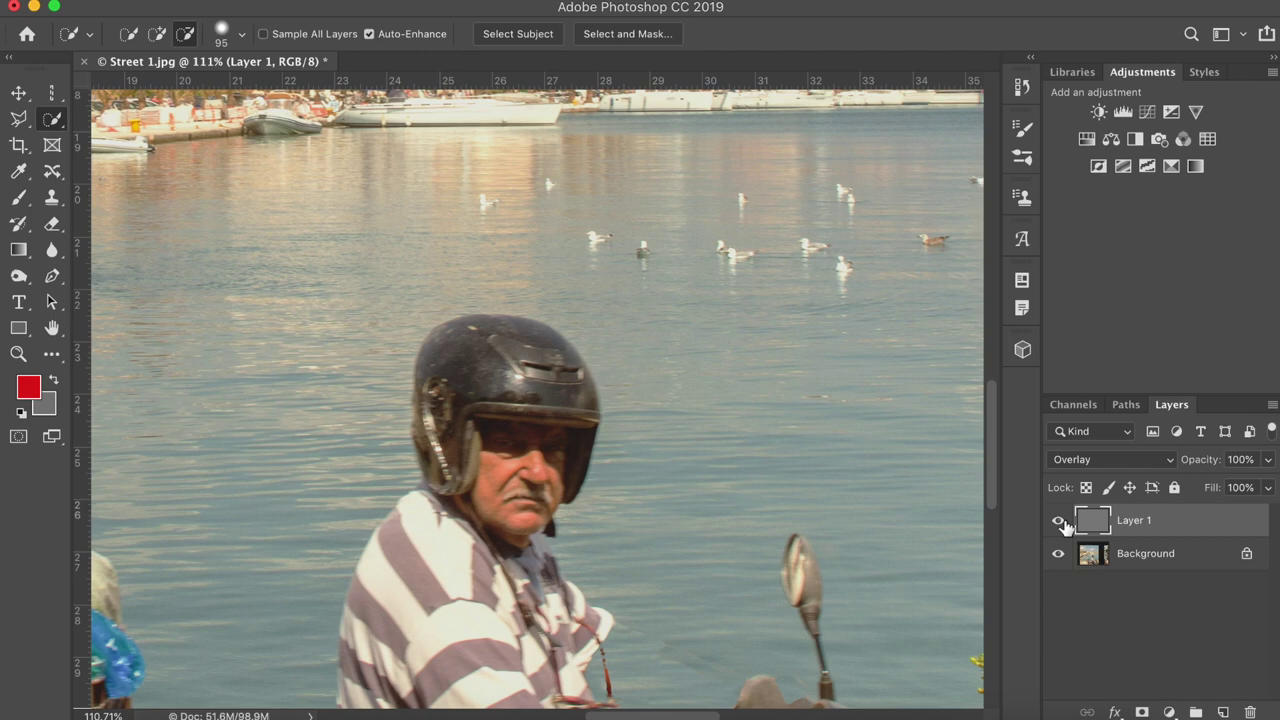
left_click(1059, 521)
left_click(1059, 521)
left_click(1059, 521)
left_click(1059, 521)
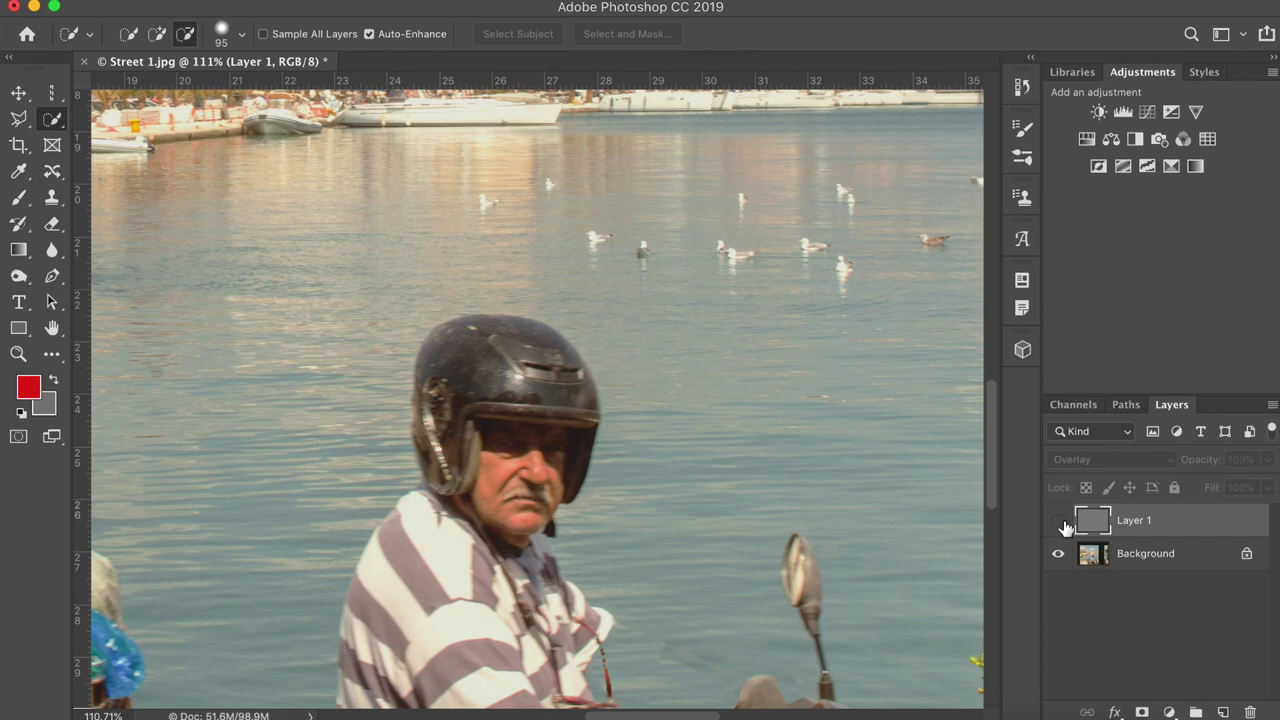
left_click(1059, 521)
left_click(1062, 523)
left_click(1060, 522)
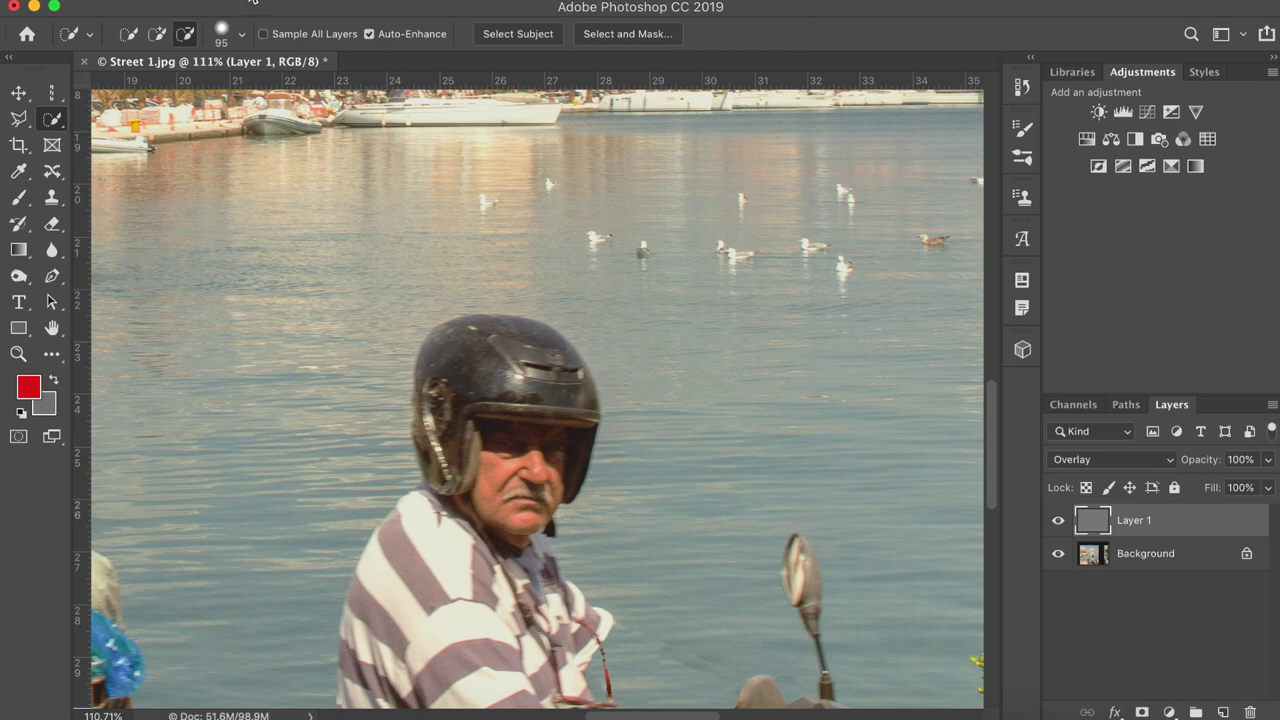
Step: Undo the high-pass layer's last blend mode change
left_click(253, 0)
left_click(245, 6)
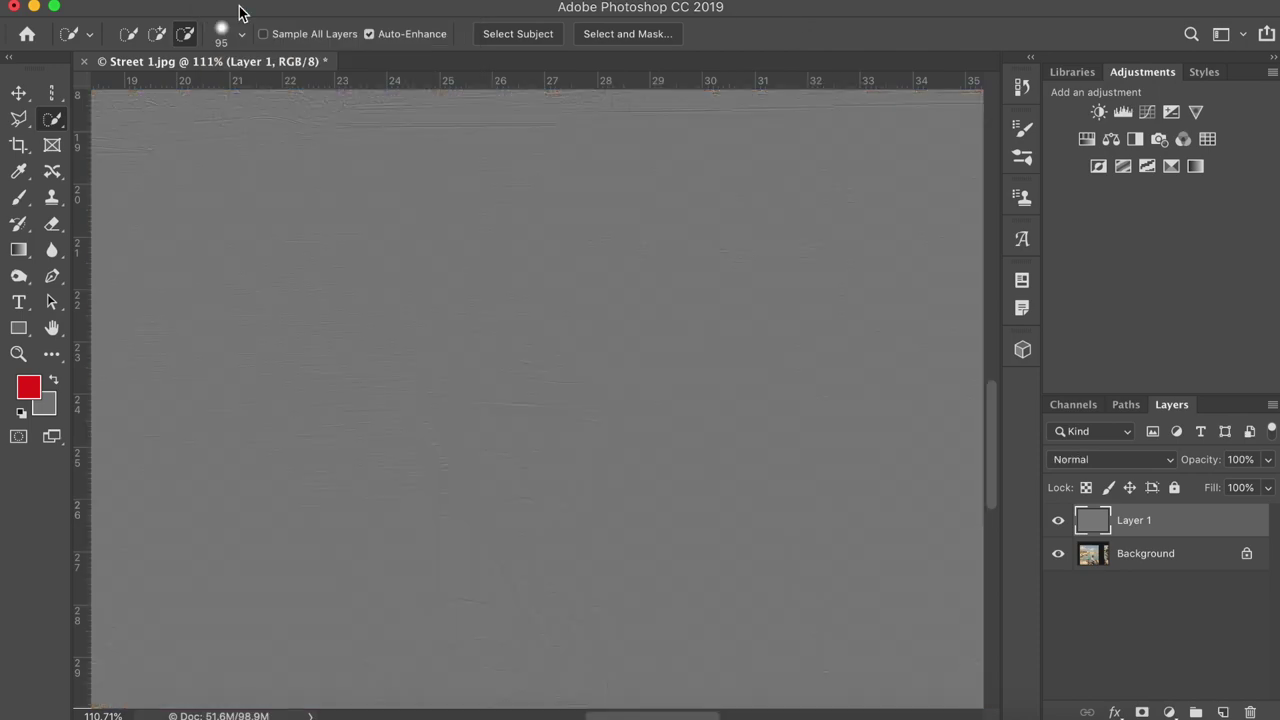